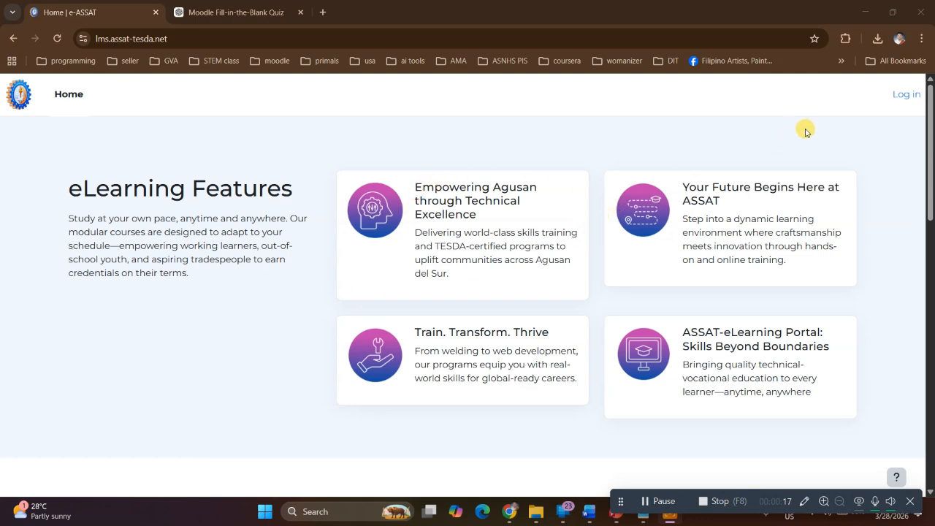
# - Log in to the e-ASSAT site with the prefilled account credentials
pyautogui.click(900, 100)
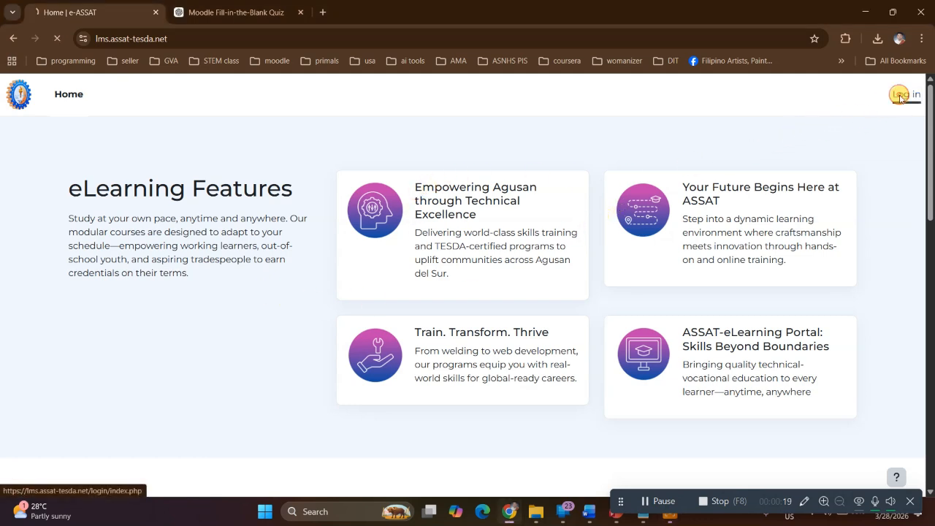
pyautogui.scroll(-2, 606, 314)
pyautogui.scroll(-1, 603, 317)
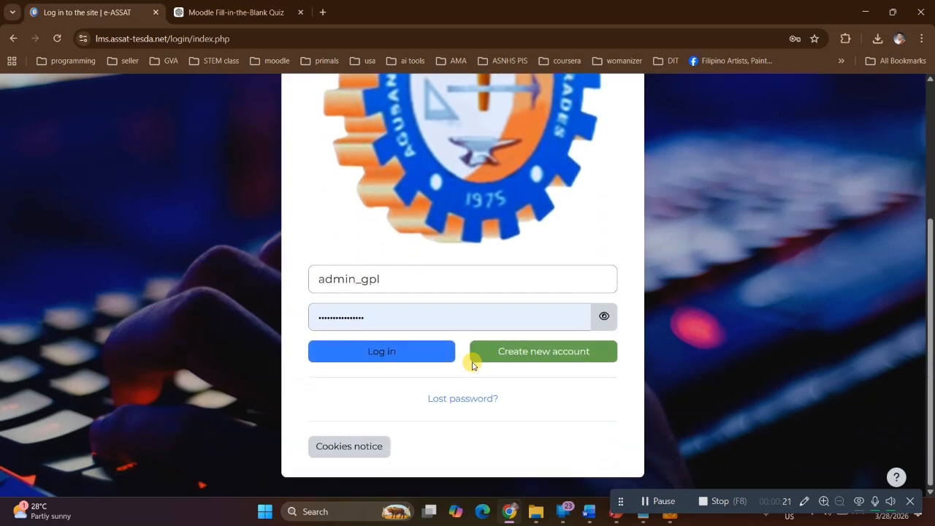
pyautogui.click(392, 355)
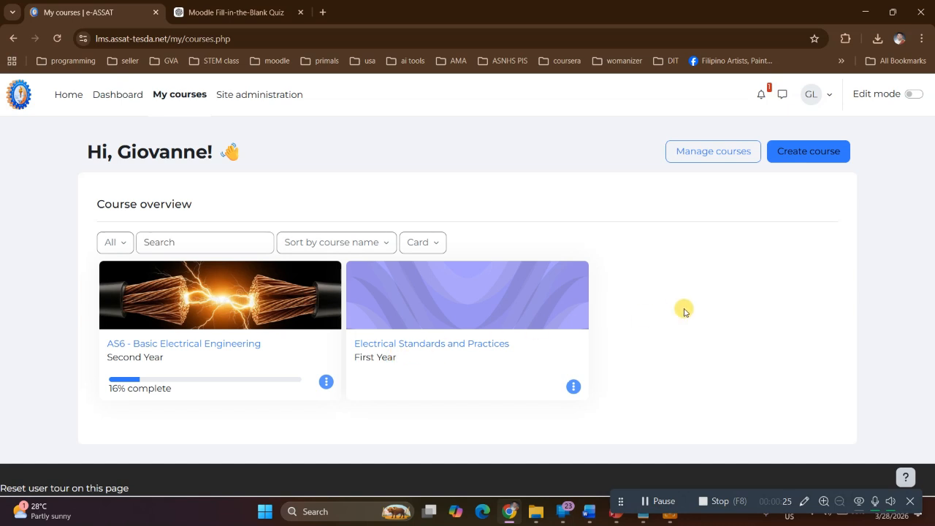
# - Go to the portal's home page and look through the cards under Available courses
pyautogui.click(65, 98)
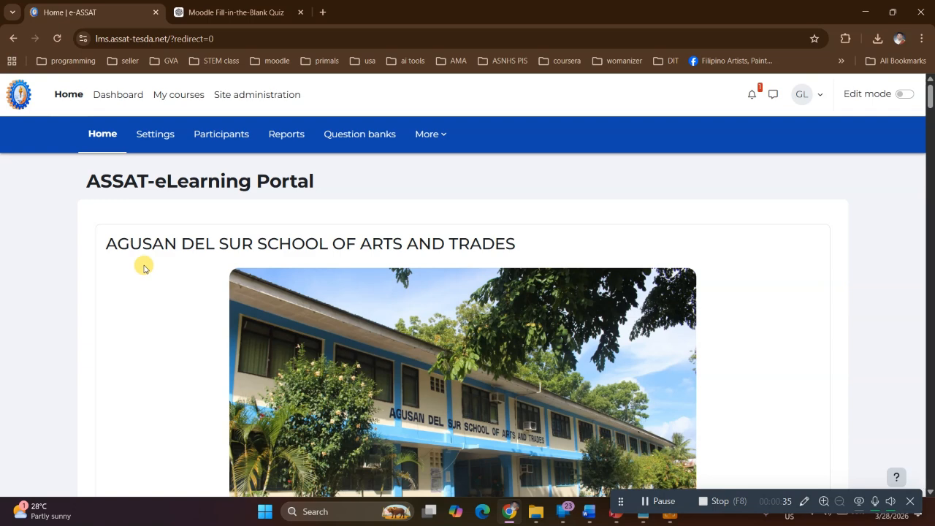
pyautogui.scroll(-2, 143, 268)
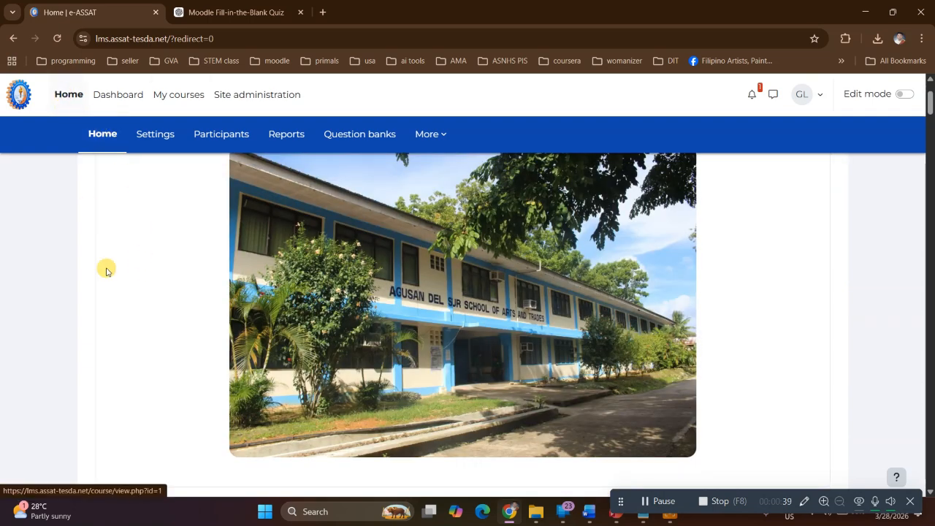
pyautogui.scroll(-4, 121, 314)
pyautogui.scroll(-1, 121, 314)
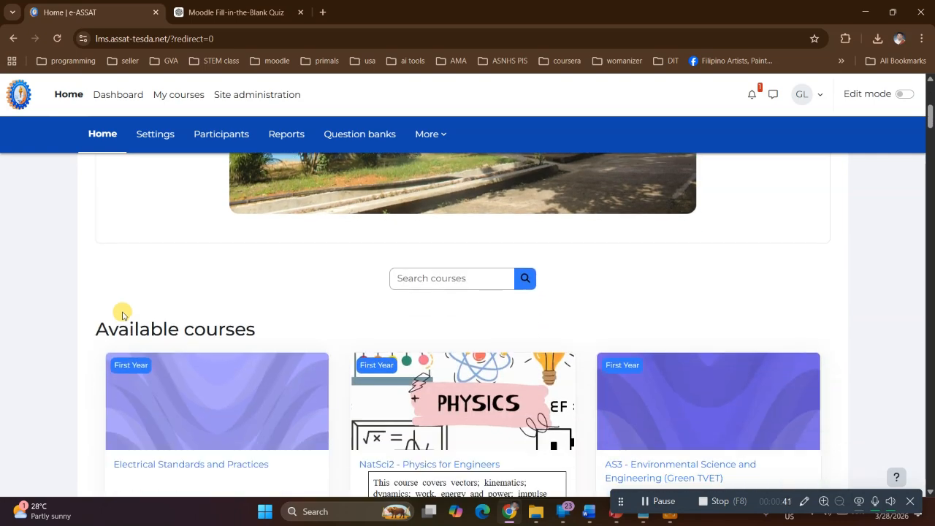
pyautogui.scroll(-2, 122, 315)
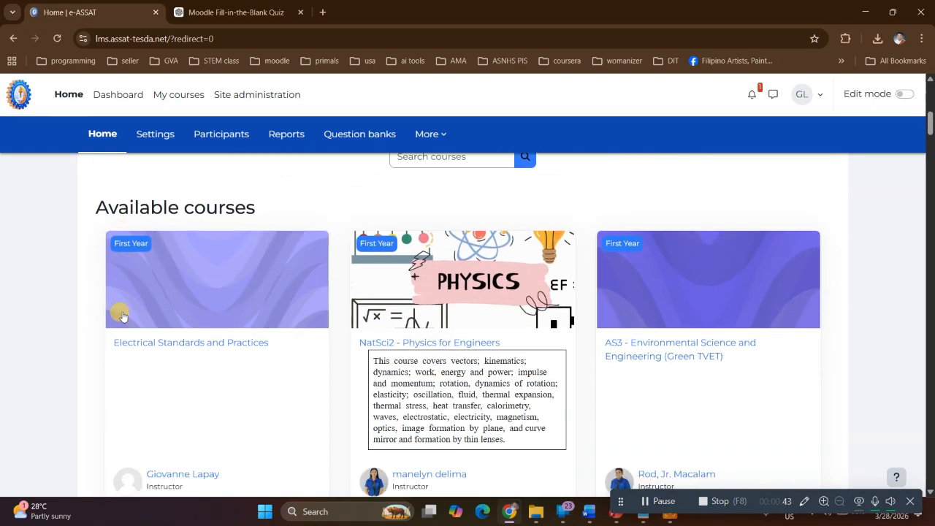
pyautogui.scroll(-2, 133, 314)
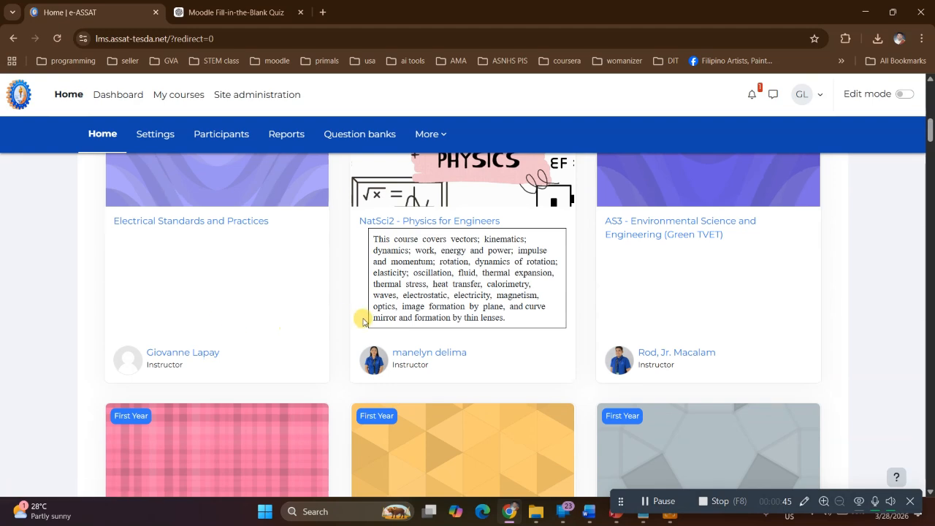
pyautogui.scroll(-2, 349, 322)
pyautogui.scroll(1, 285, 341)
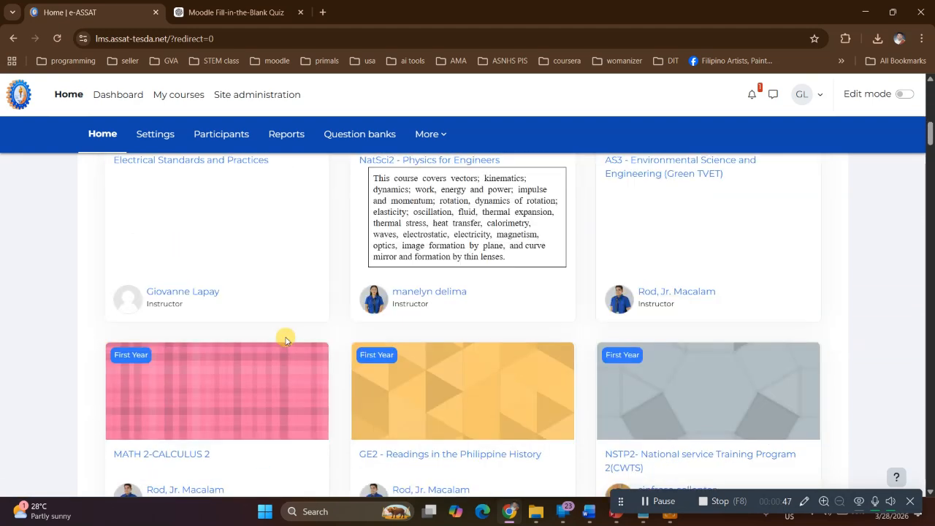
pyautogui.scroll(3, 285, 341)
pyautogui.scroll(-3, 286, 341)
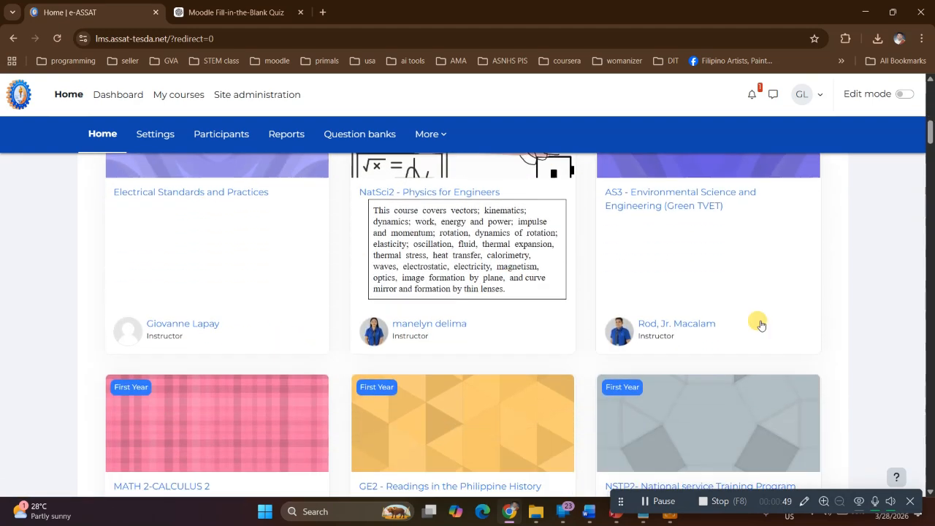
pyautogui.scroll(3, 770, 315)
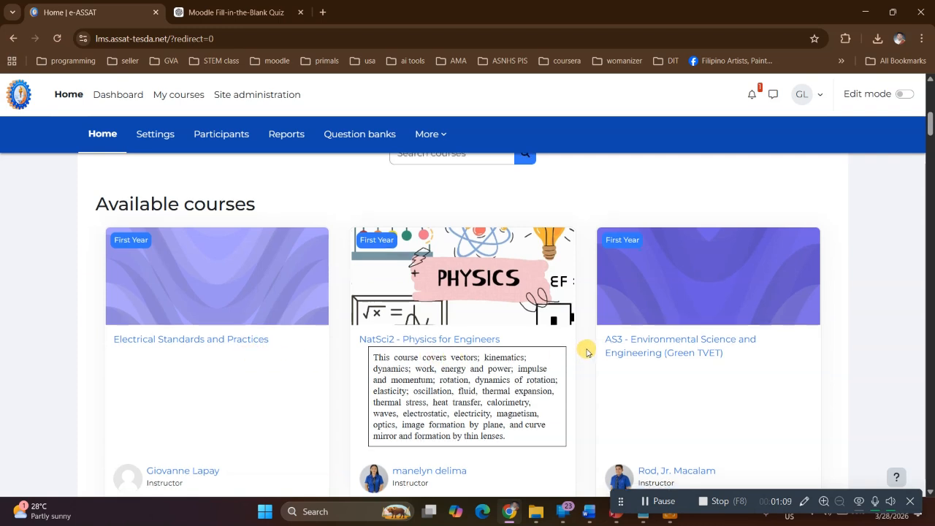
pyautogui.scroll(-5, 584, 353)
pyautogui.scroll(-6, 587, 353)
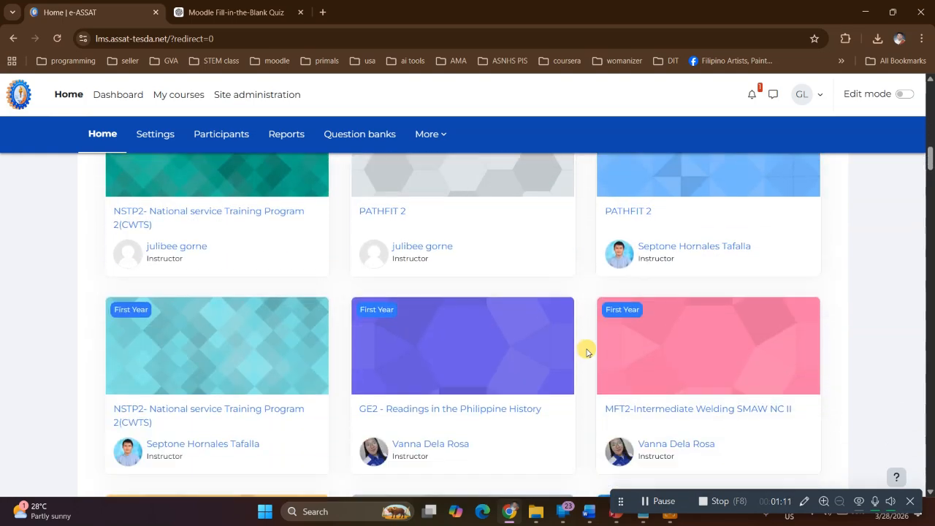
pyautogui.scroll(5, 587, 353)
pyautogui.scroll(8, 587, 353)
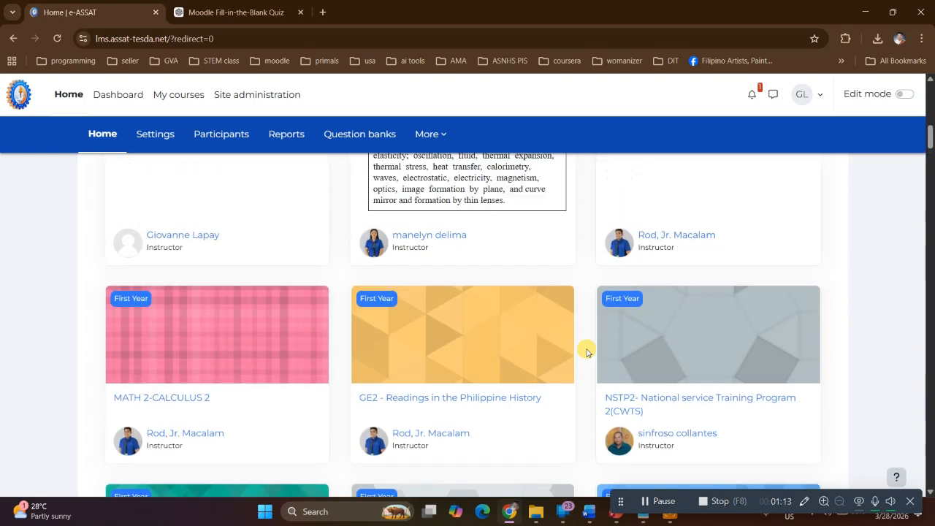
pyautogui.scroll(-1, 587, 352)
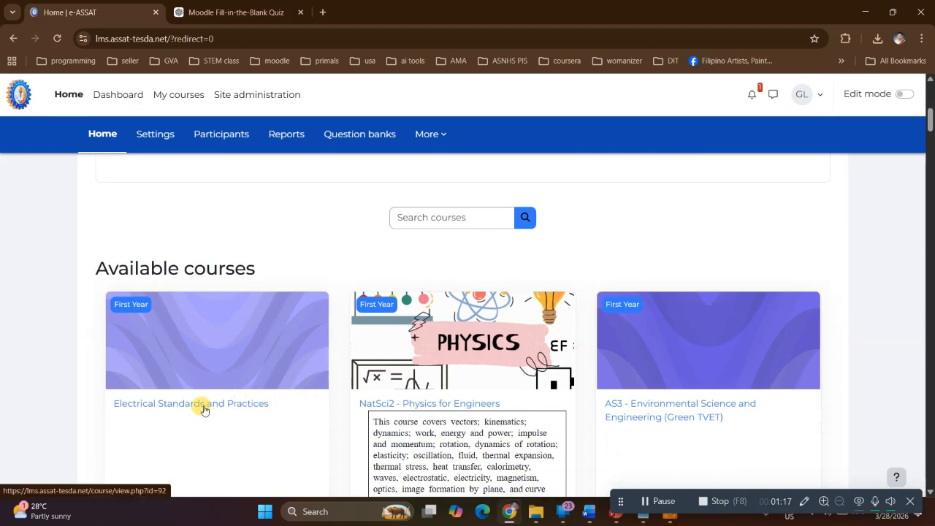
# - Open the Electrical Standards and Practices course and review the general details in its settings
pyautogui.click(204, 407)
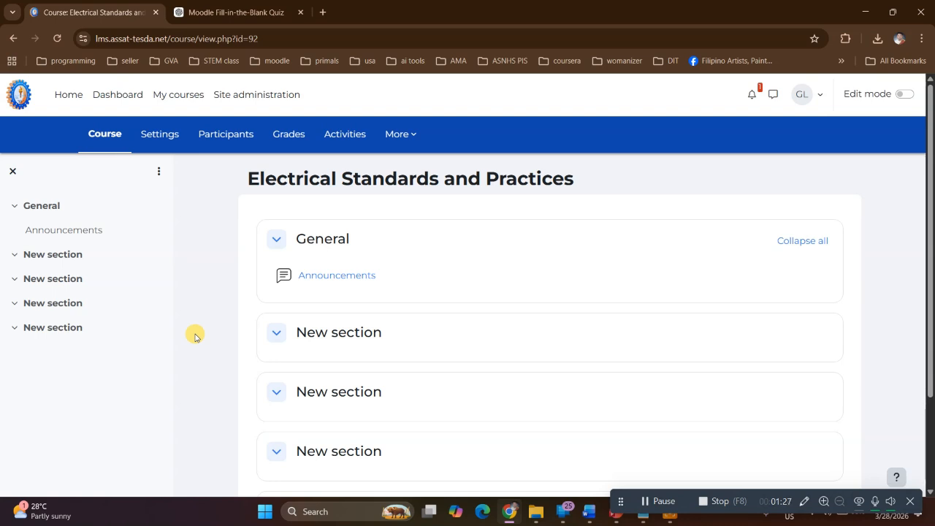
pyautogui.scroll(-2, 195, 337)
pyautogui.scroll(2, 195, 338)
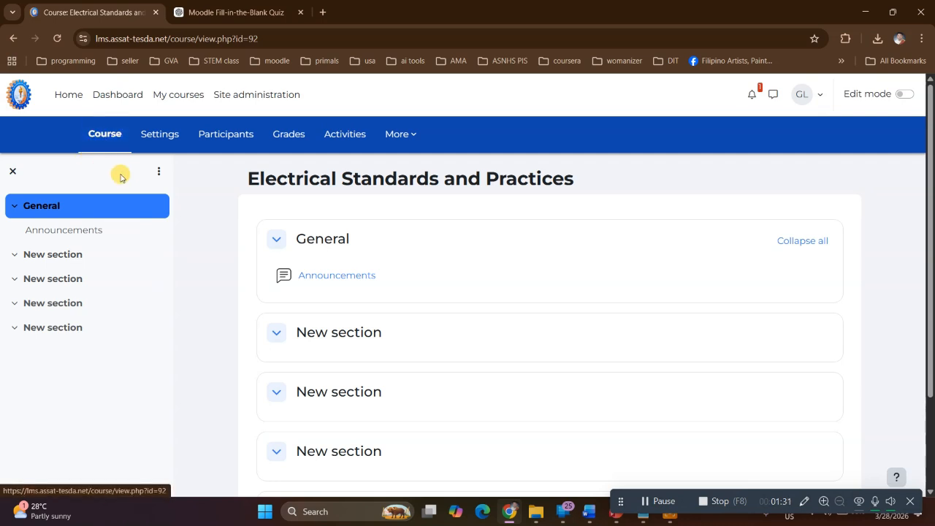
pyautogui.click(163, 144)
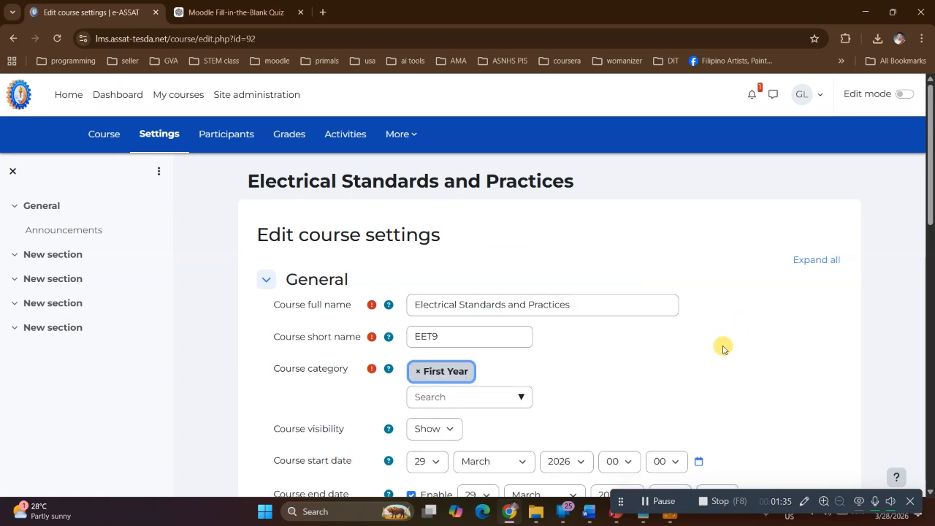
pyautogui.scroll(-1, 722, 348)
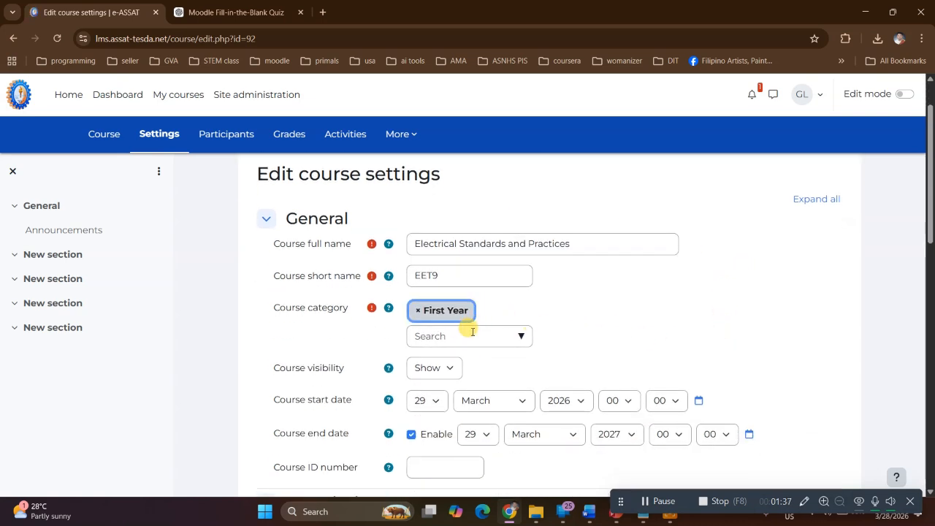
pyautogui.scroll(-4, 467, 336)
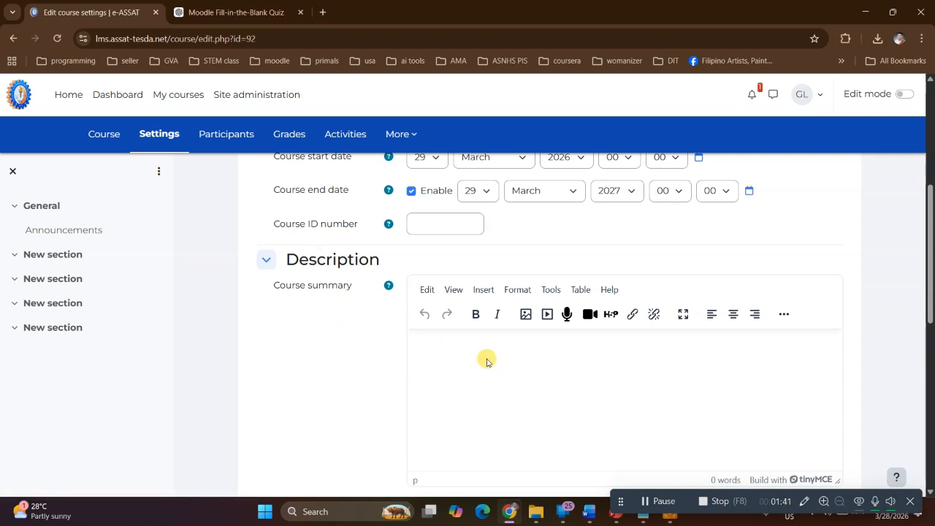
# - Copy the description paragraph without its heading from the Notepad note into the course summary
pyautogui.scroll(-1, 497, 363)
pyautogui.click(478, 301)
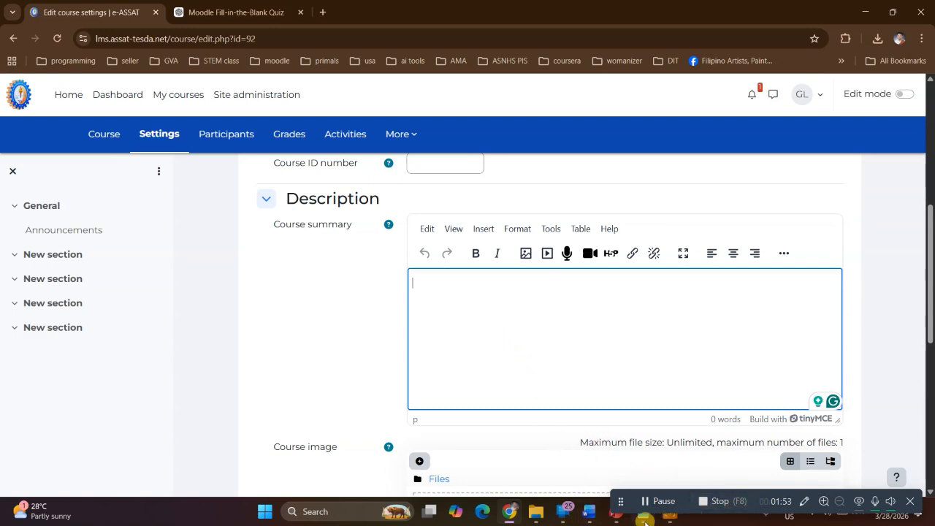
pyautogui.moveTo(643, 515)
pyautogui.click(552, 431)
pyautogui.moveTo(438, 176); pyautogui.dragTo(76, 125)
pyautogui.click(75, 127)
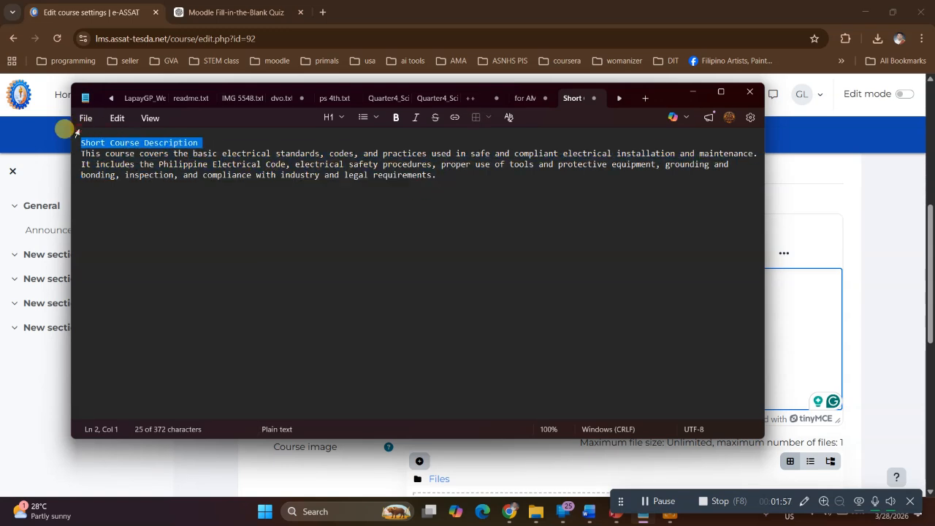
pyautogui.click(165, 198)
pyautogui.moveTo(447, 183); pyautogui.dragTo(85, 145)
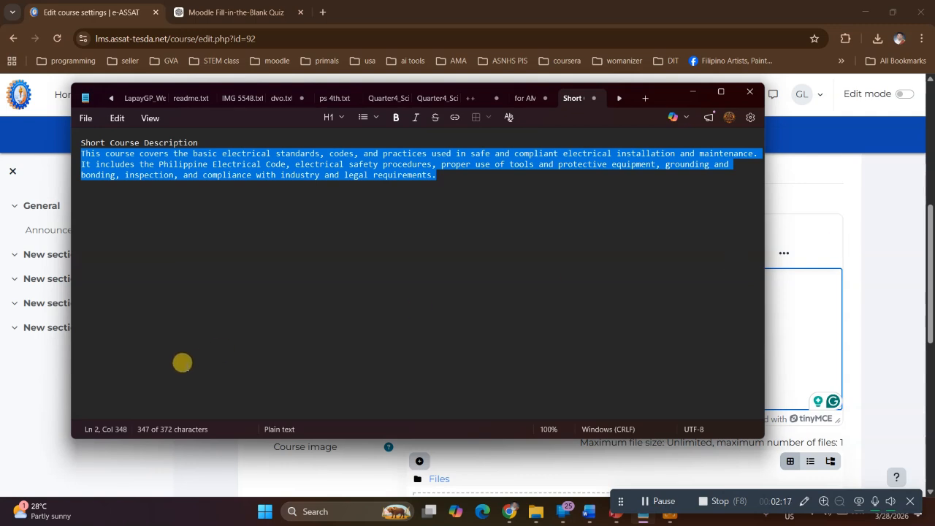
pyautogui.rightClick(304, 167)
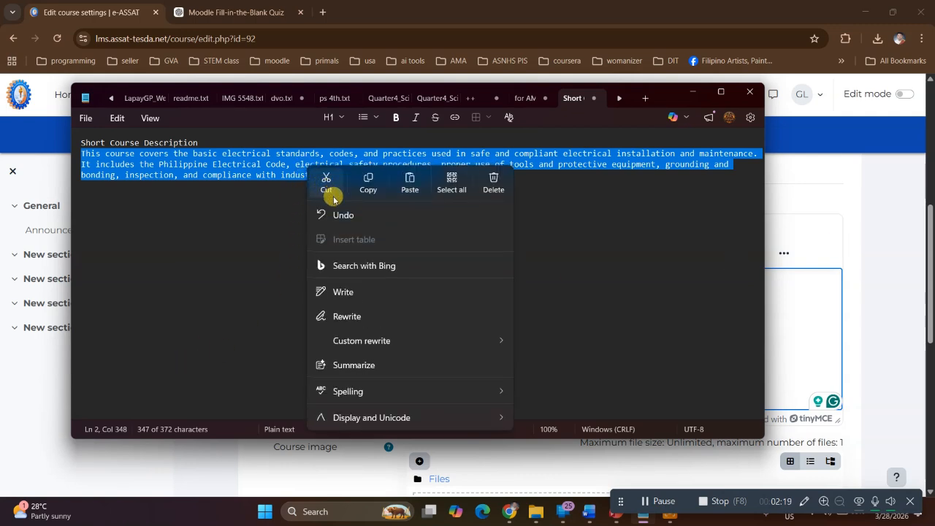
pyautogui.click(368, 183)
pyautogui.click(803, 312)
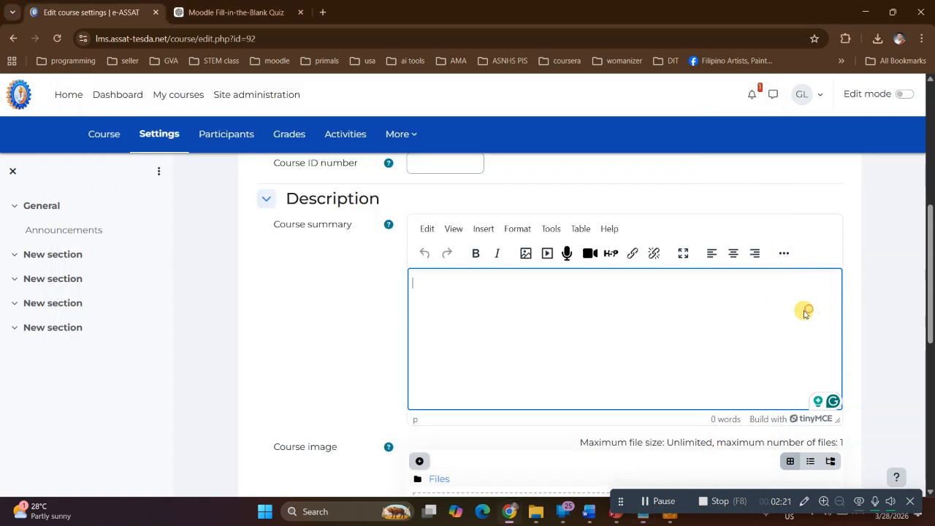
pyautogui.hotkey('ctrl', 'v')
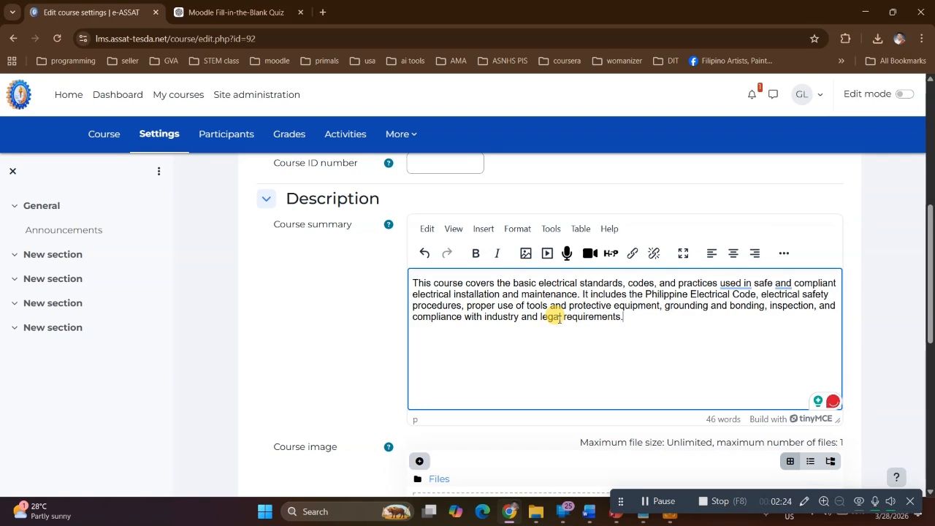
# - Check the EET9 course image generated in the ChatGPT conversation, and return to the course image area of the settings
pyautogui.scroll(-3, 559, 319)
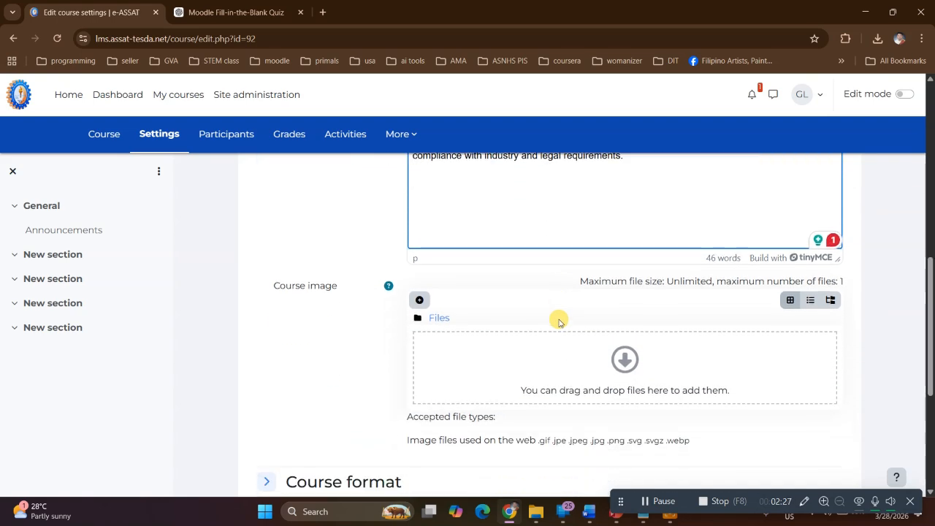
pyautogui.scroll(-2, 559, 319)
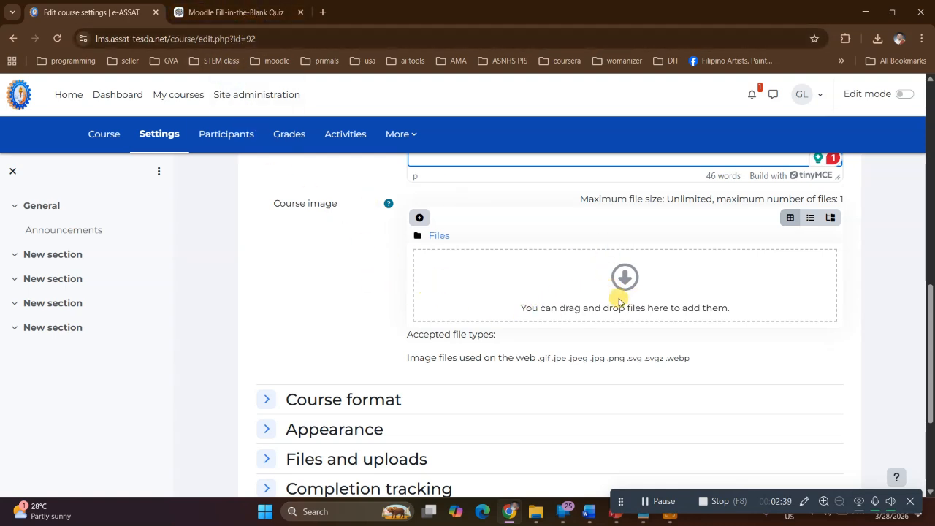
pyautogui.click(246, 12)
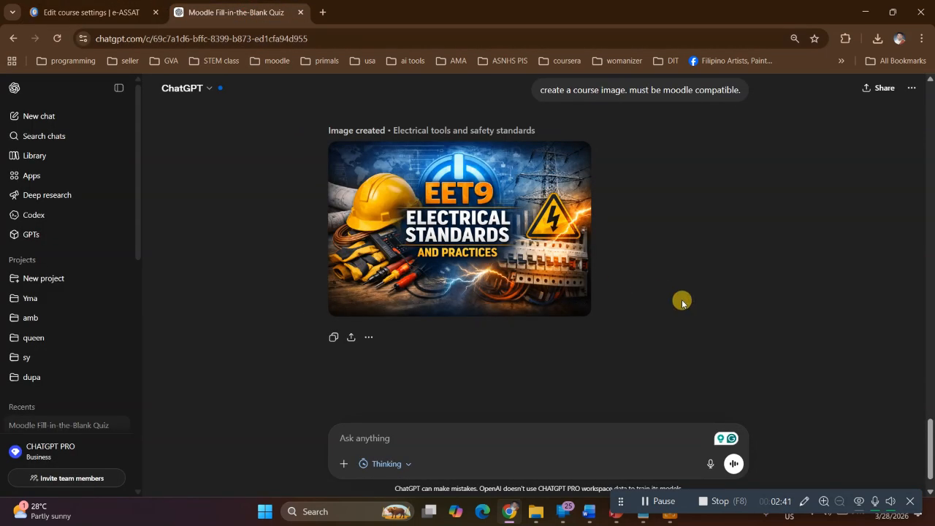
pyautogui.scroll(1, 681, 301)
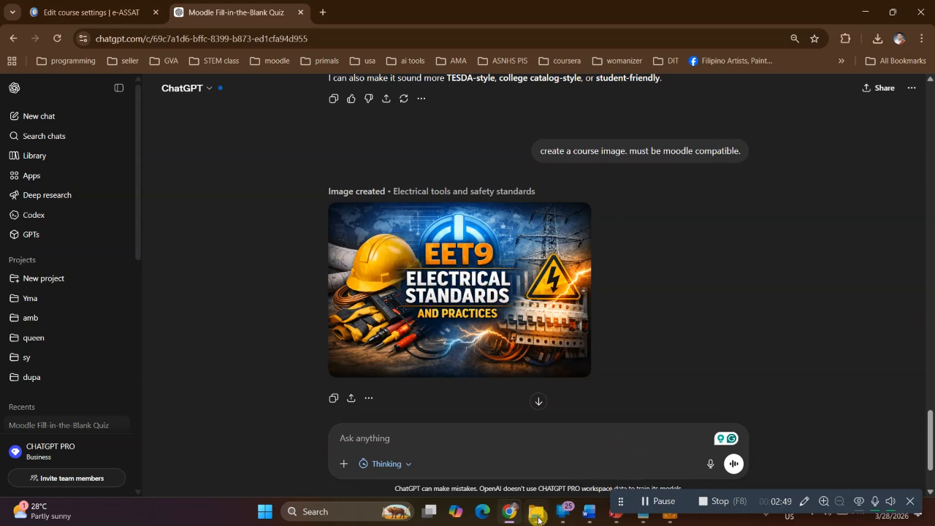
pyautogui.moveTo(539, 520)
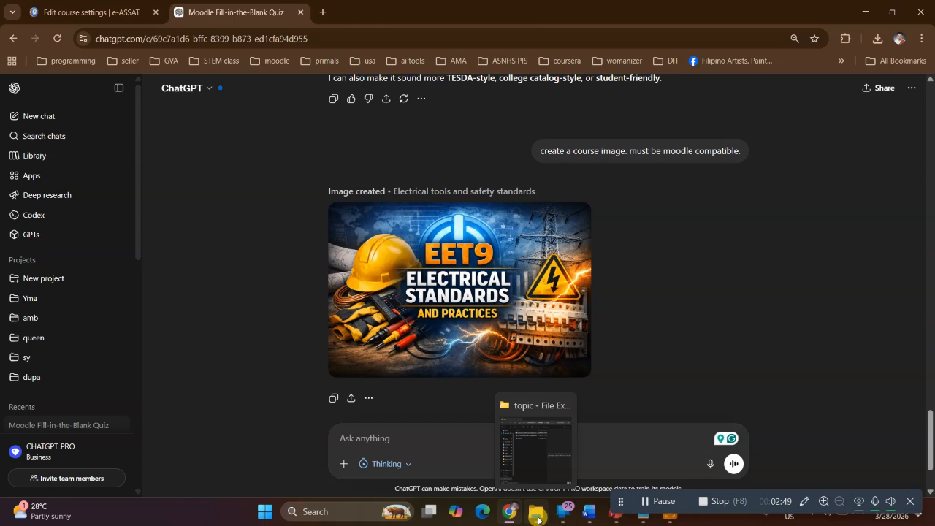
pyautogui.click(89, 12)
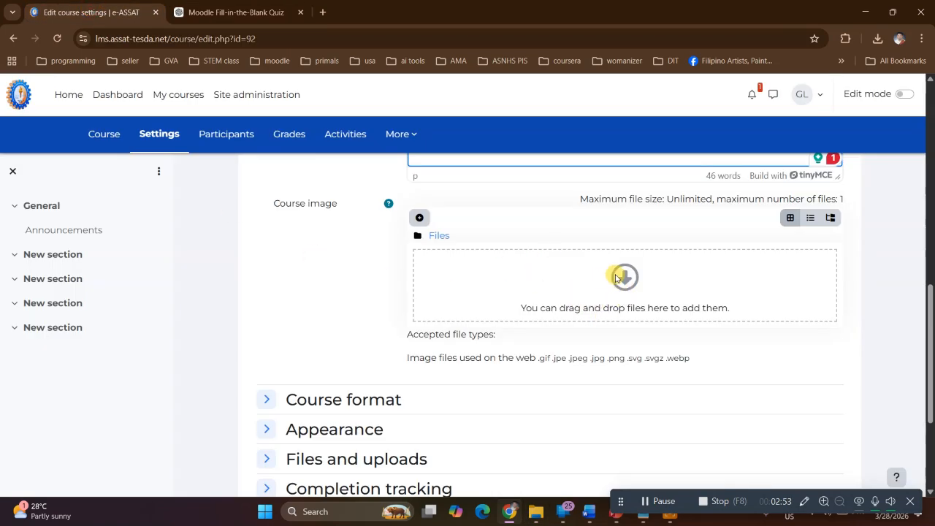
# - Start a file upload for the course image and browse to the topic folder in D:, from Huawei, tesda site
pyautogui.click(624, 280)
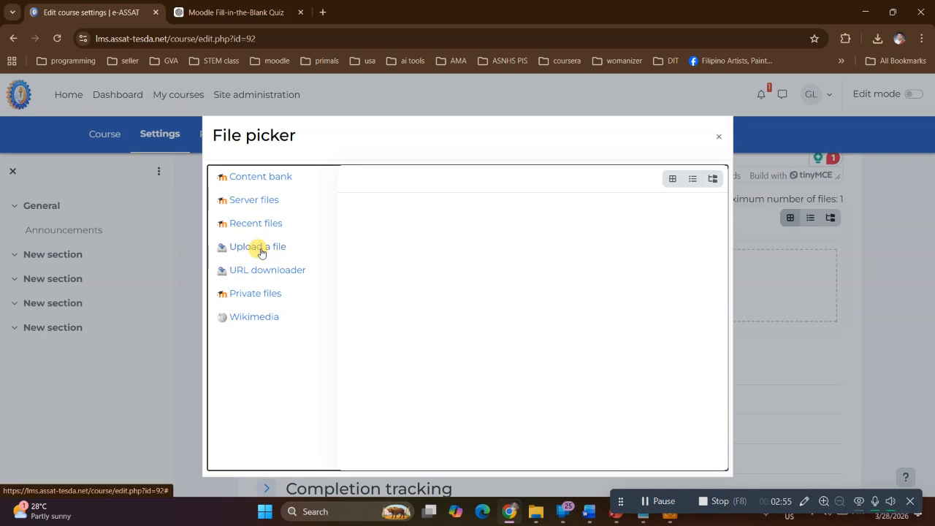
pyautogui.click(259, 248)
pyautogui.click(381, 252)
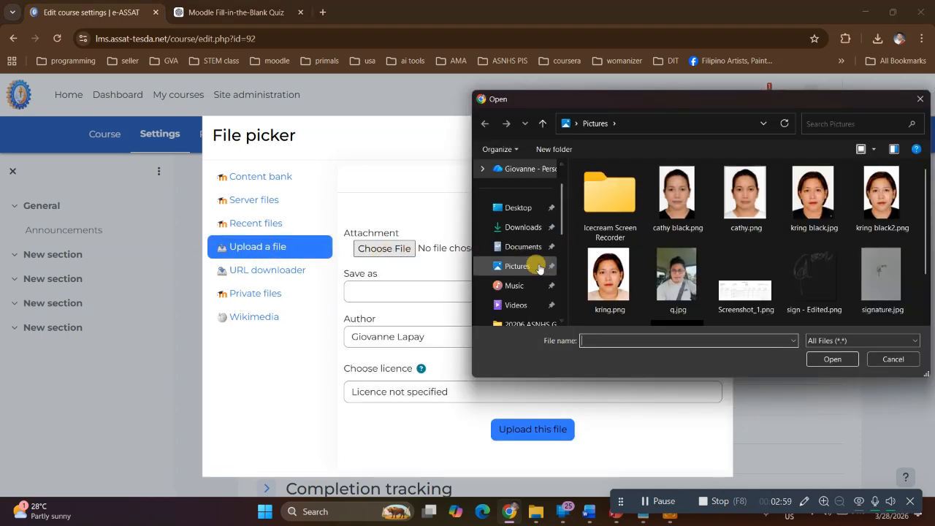
pyautogui.scroll(-3, 535, 276)
pyautogui.scroll(-2, 525, 266)
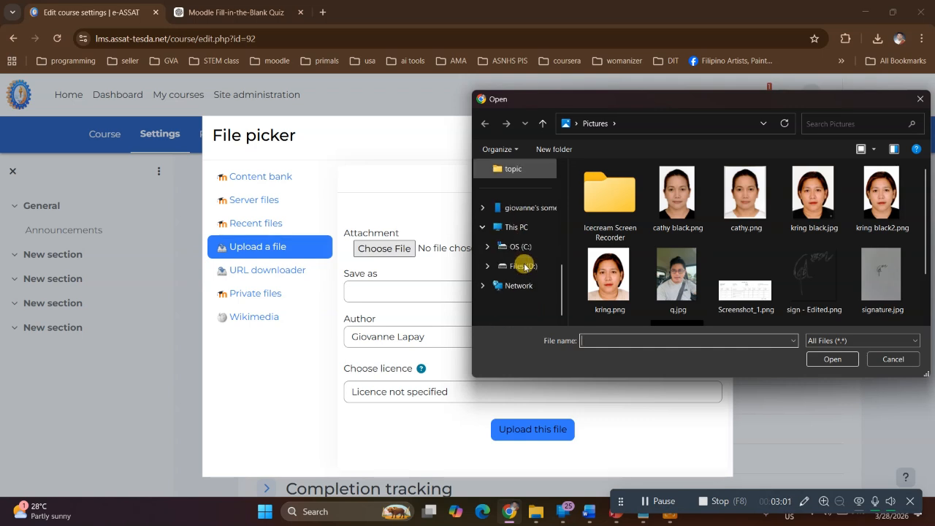
pyautogui.click(540, 268)
pyautogui.doubleClick(672, 241)
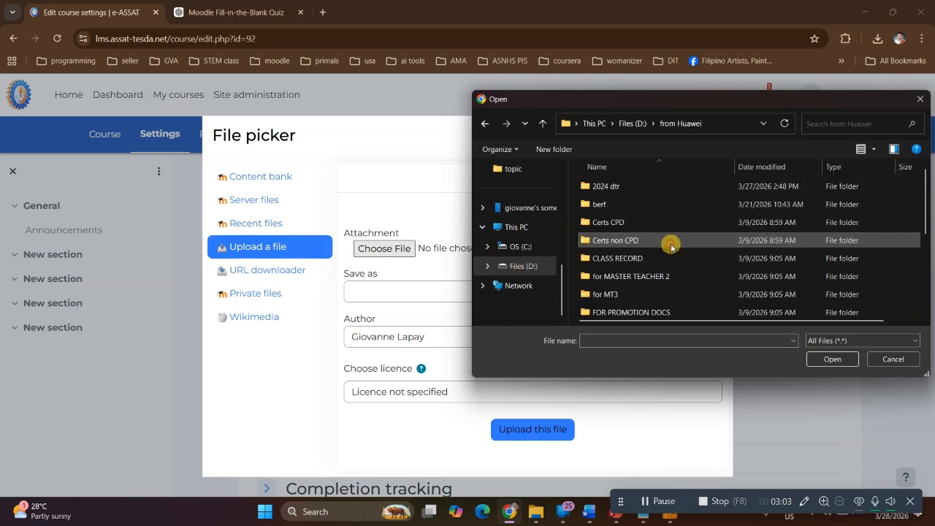
pyautogui.scroll(-2, 671, 247)
pyautogui.scroll(-1, 671, 247)
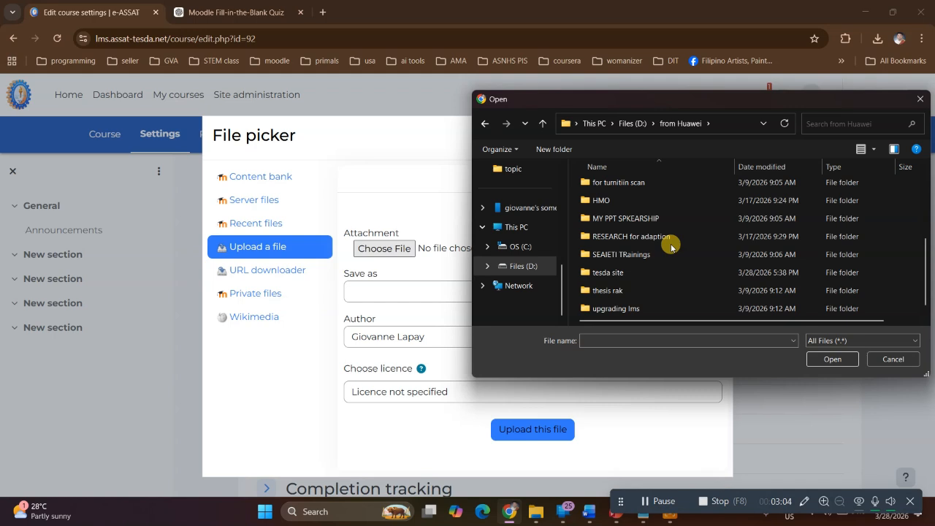
pyautogui.click(633, 275)
pyautogui.doubleClick(632, 275)
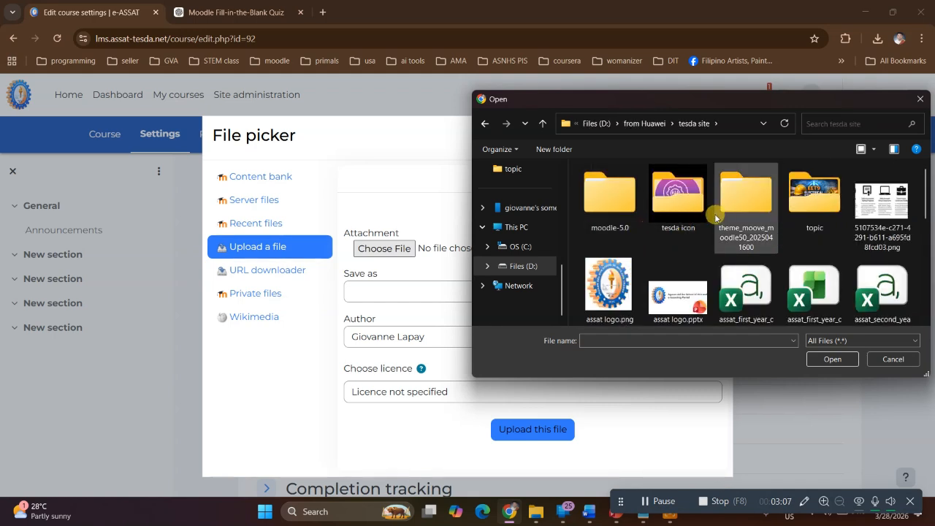
pyautogui.doubleClick(799, 208)
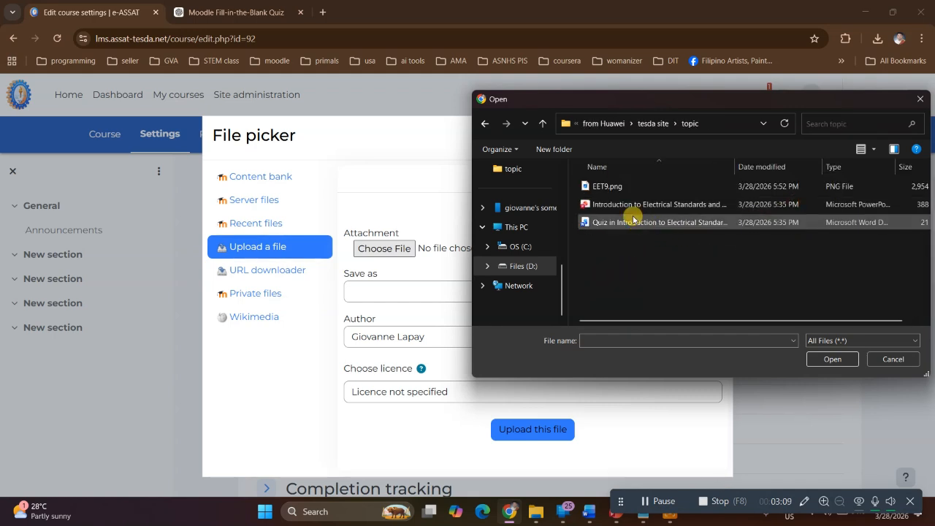
# - Choose EET9.png and upload it as the course image
pyautogui.click(621, 187)
pyautogui.click(832, 359)
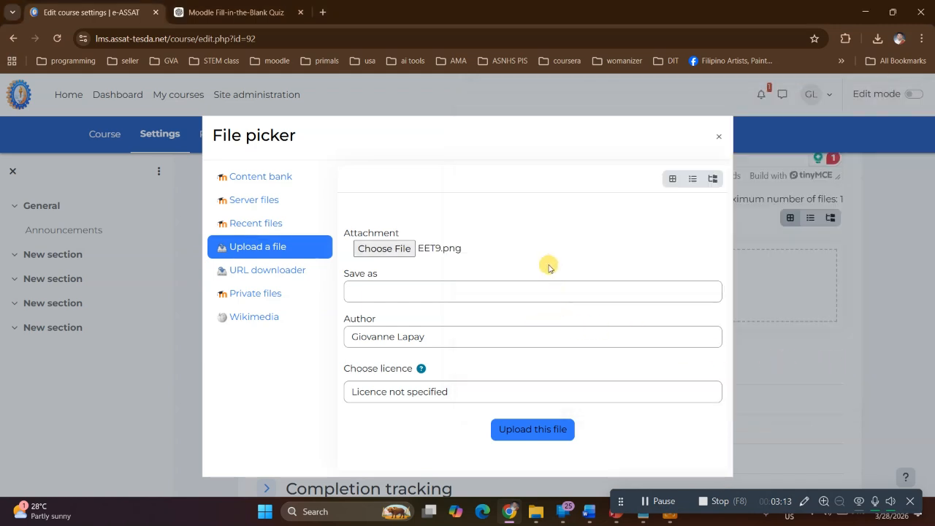
pyautogui.click(531, 428)
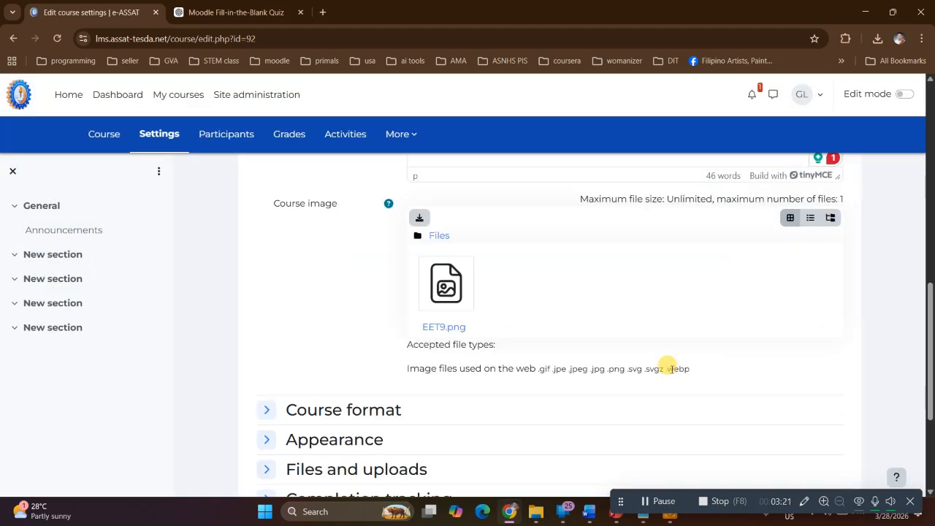
# - Review the Course format, Files and uploads, and Completion tracking settings, then save the course settings and display the course
pyautogui.scroll(-3, 669, 369)
pyautogui.click(266, 289)
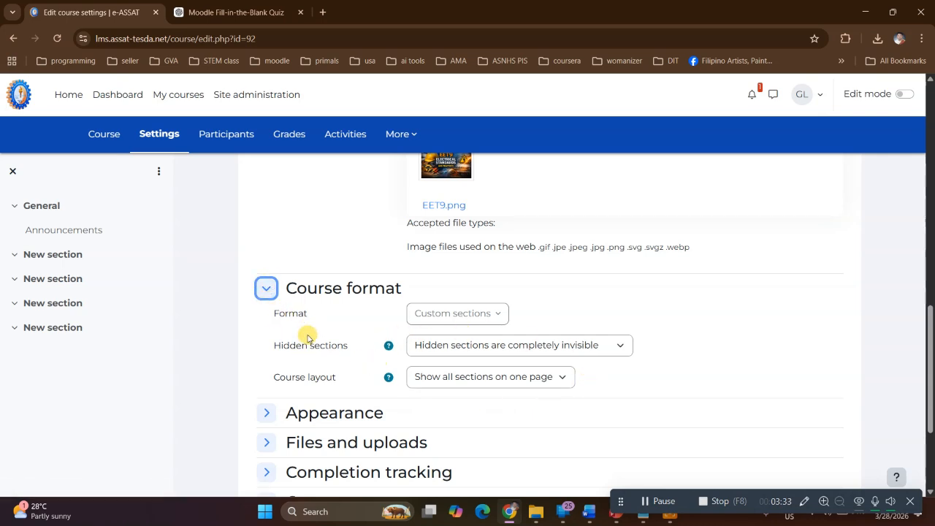
pyautogui.scroll(-1, 308, 337)
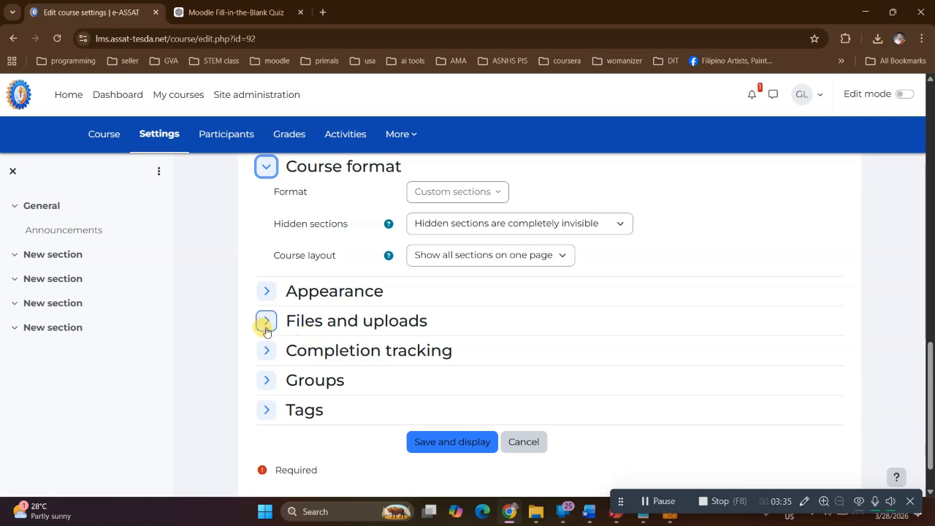
pyautogui.click(266, 322)
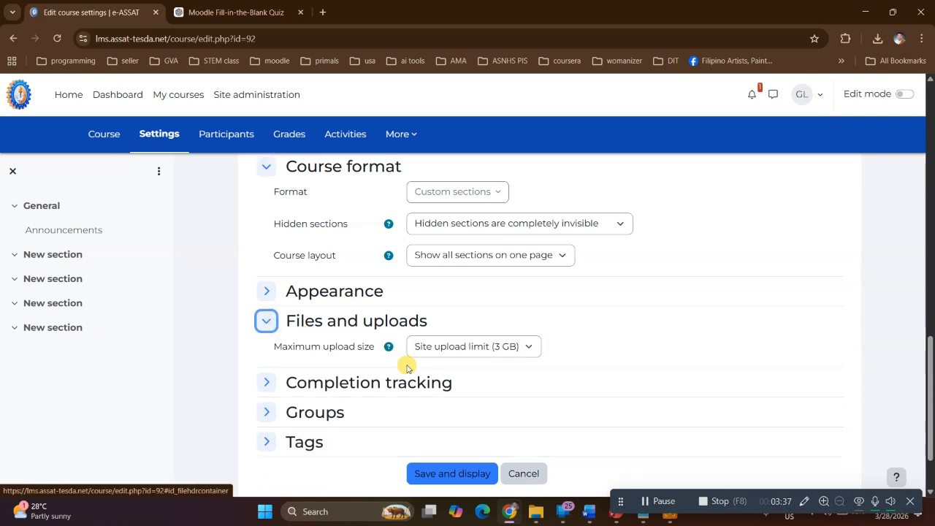
pyautogui.scroll(-2, 398, 375)
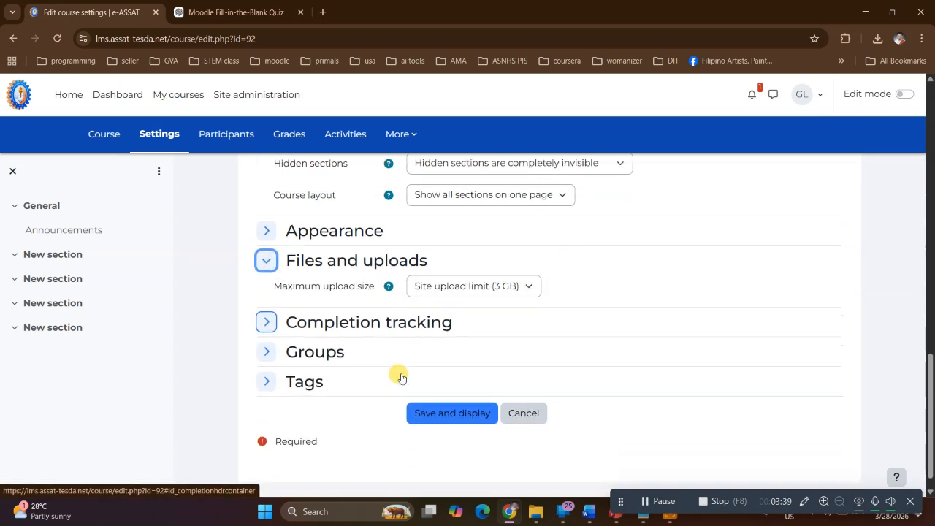
pyautogui.click(273, 326)
pyautogui.scroll(-2, 346, 349)
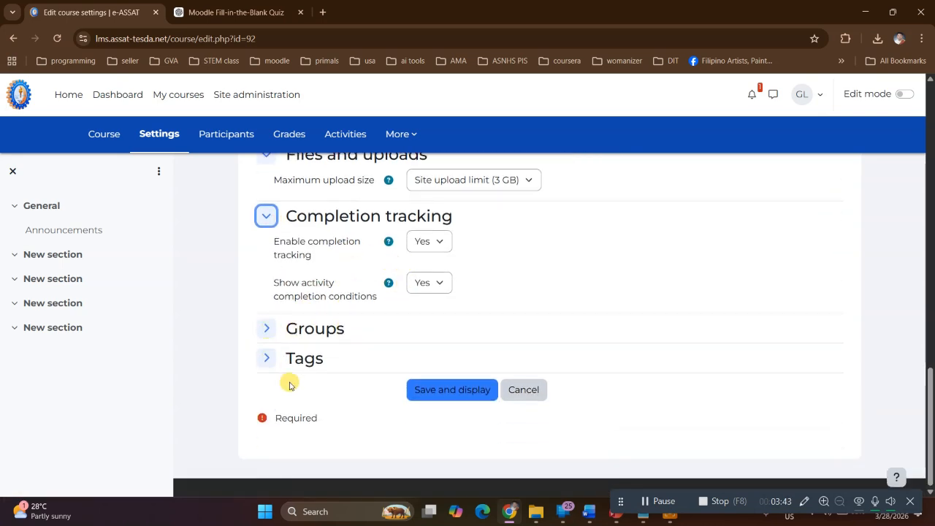
pyautogui.click(423, 391)
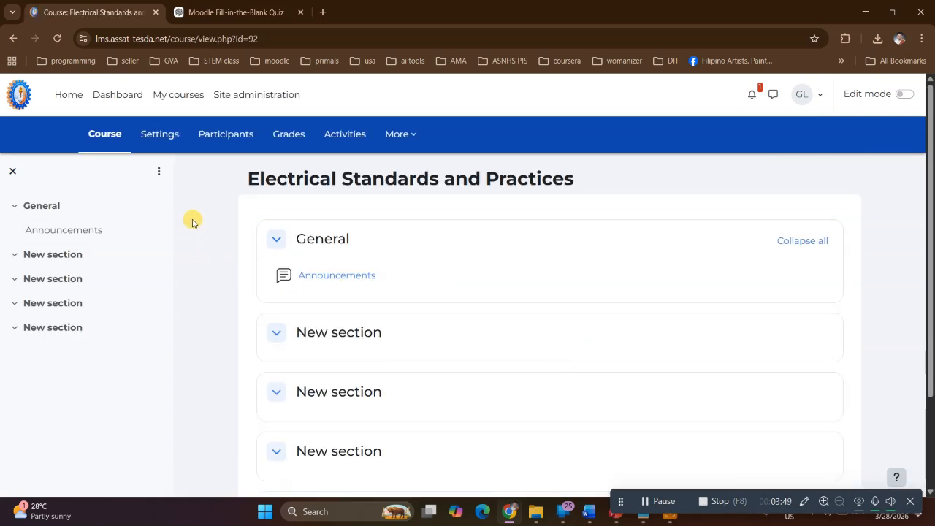
# - Go to the portal's home page and check the image, summary and instructor on the Electrical Standards and Practices card
pyautogui.click(68, 100)
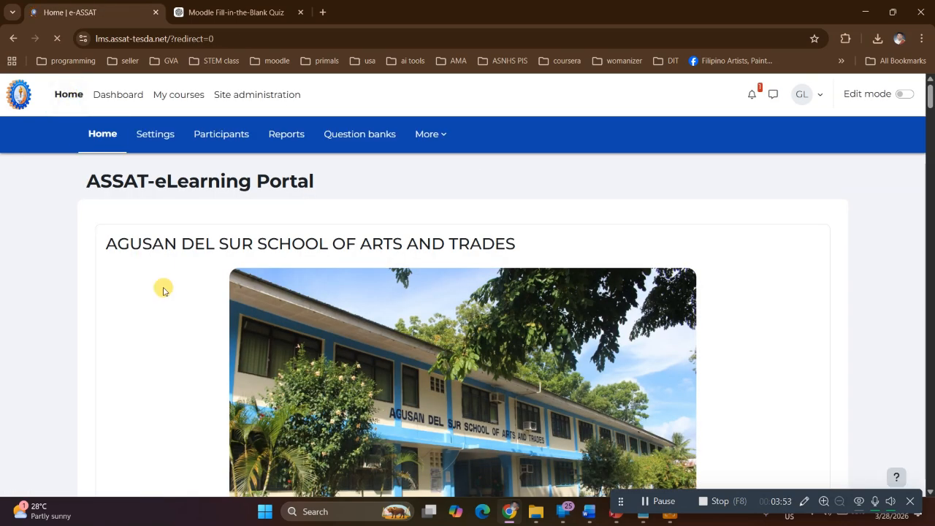
pyautogui.scroll(-1, 168, 403)
pyautogui.scroll(-5, 168, 402)
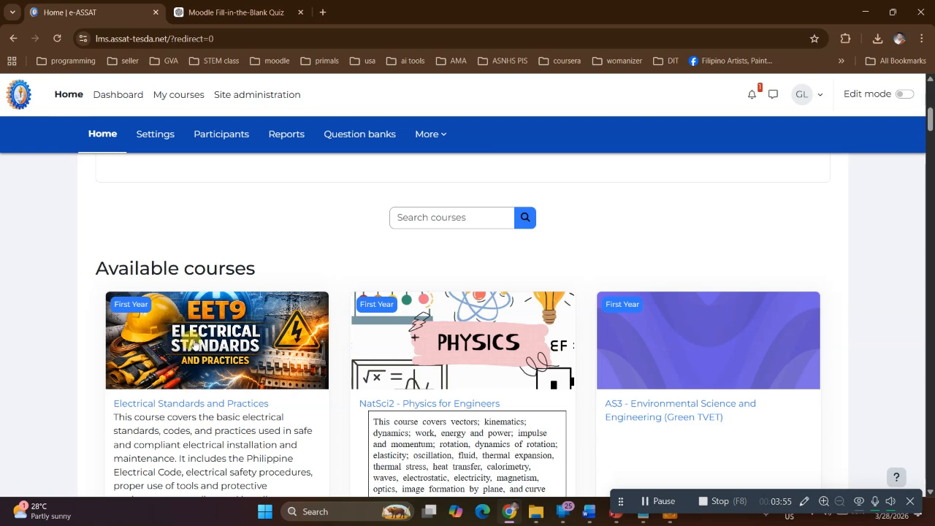
pyautogui.scroll(-1, 196, 401)
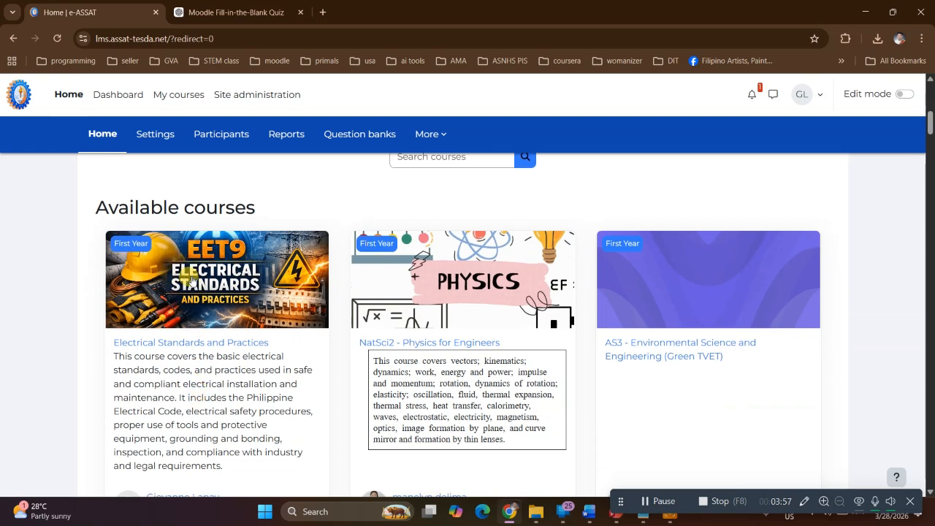
pyautogui.scroll(-1, 223, 401)
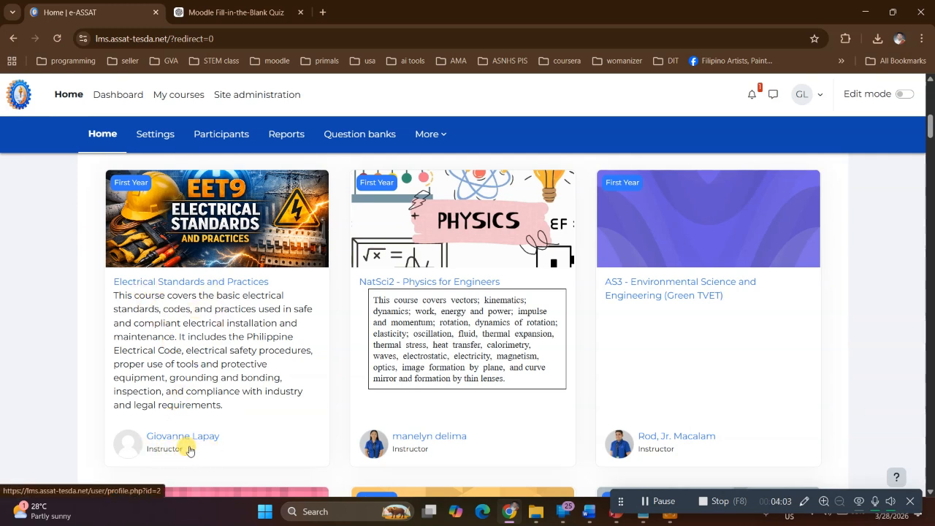
pyautogui.scroll(1, 471, 442)
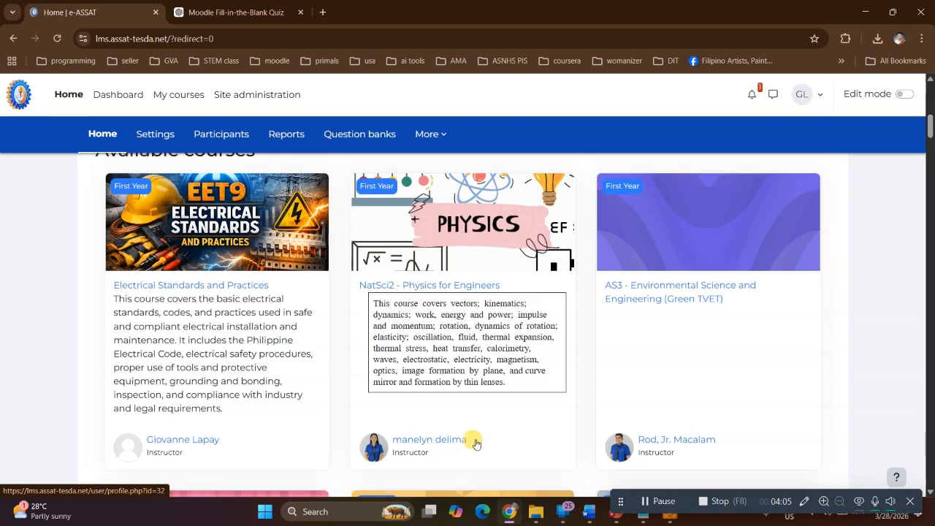
pyautogui.scroll(3, 475, 443)
pyautogui.scroll(-2, 491, 387)
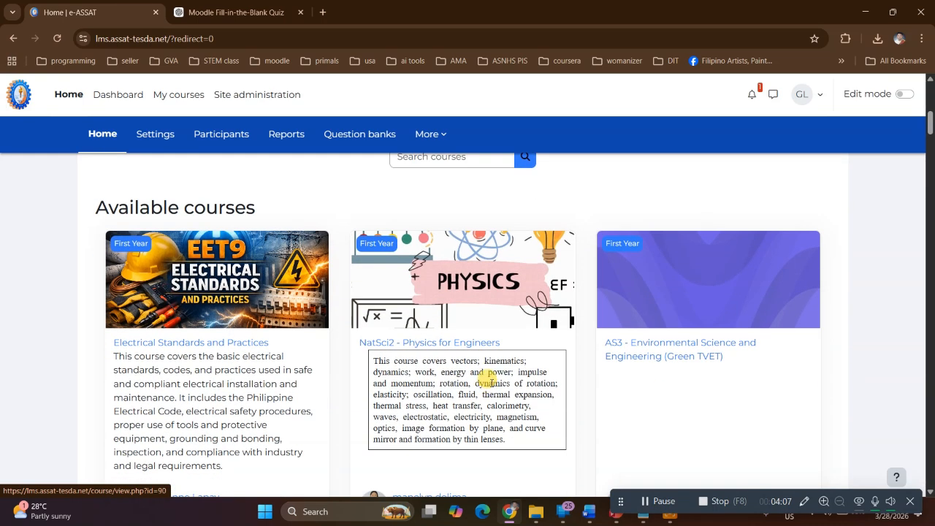
pyautogui.scroll(-2, 490, 394)
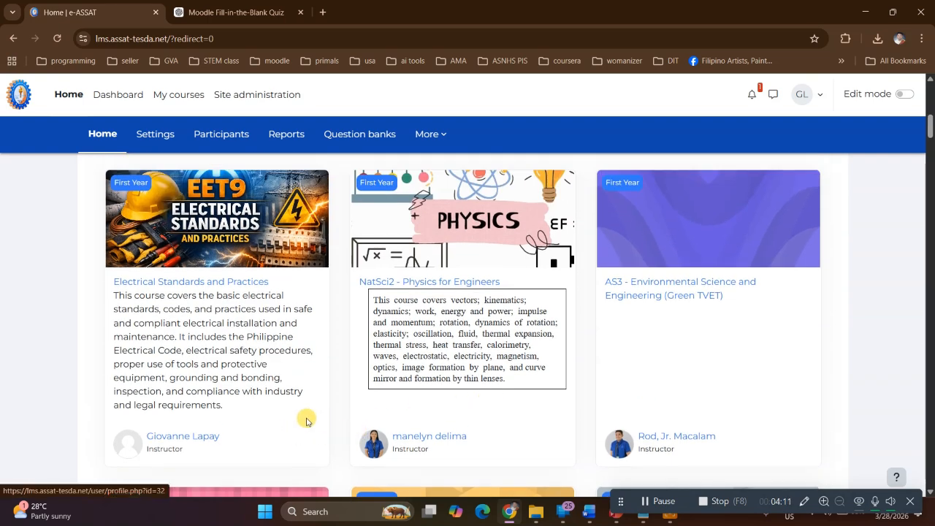
pyautogui.scroll(4, 313, 419)
pyautogui.scroll(-2, 409, 411)
pyautogui.scroll(2, 343, 420)
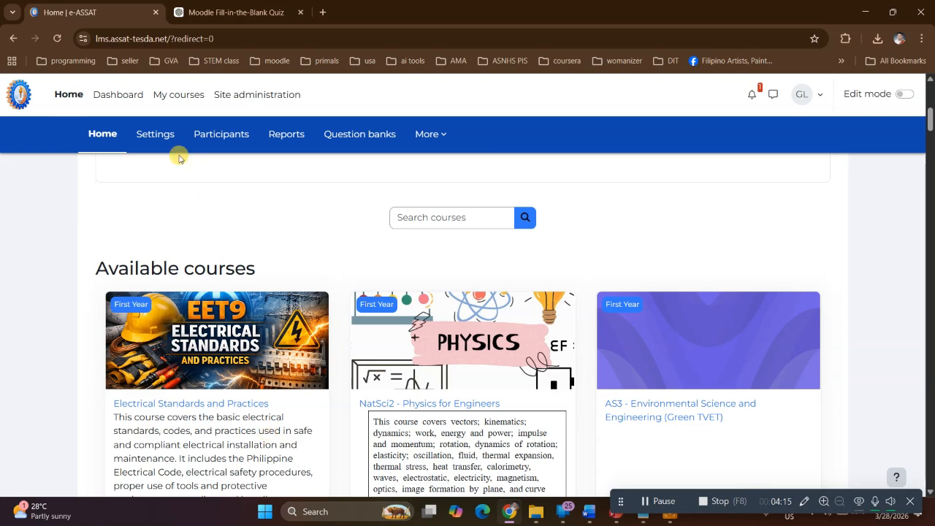
# - Reopen the Electrical Standards and Practices course from the home page and check the general details and course summary in its settings
pyautogui.click(154, 139)
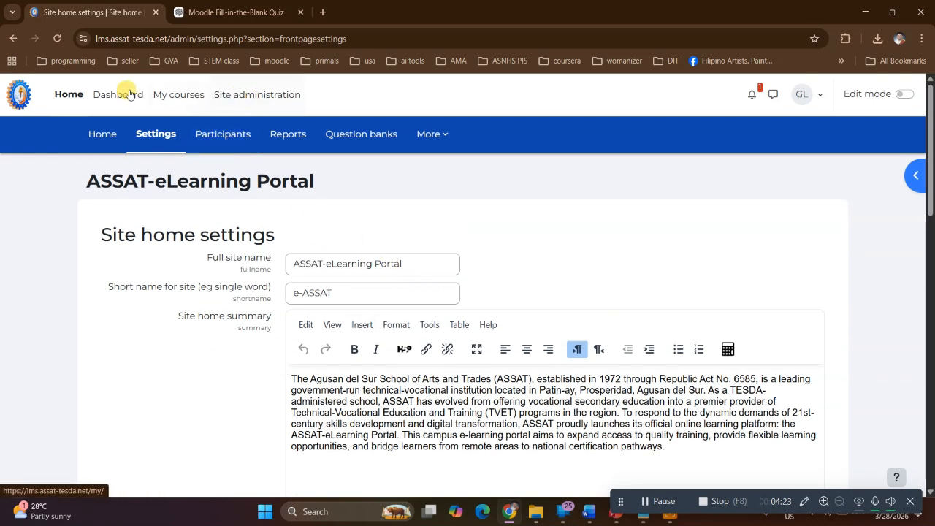
pyautogui.click(69, 93)
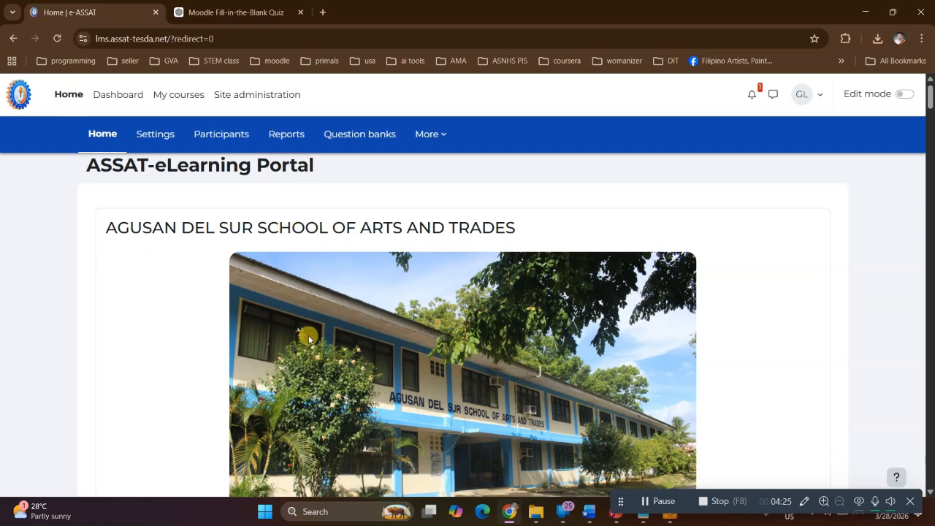
pyautogui.scroll(-6, 277, 292)
pyautogui.click(195, 342)
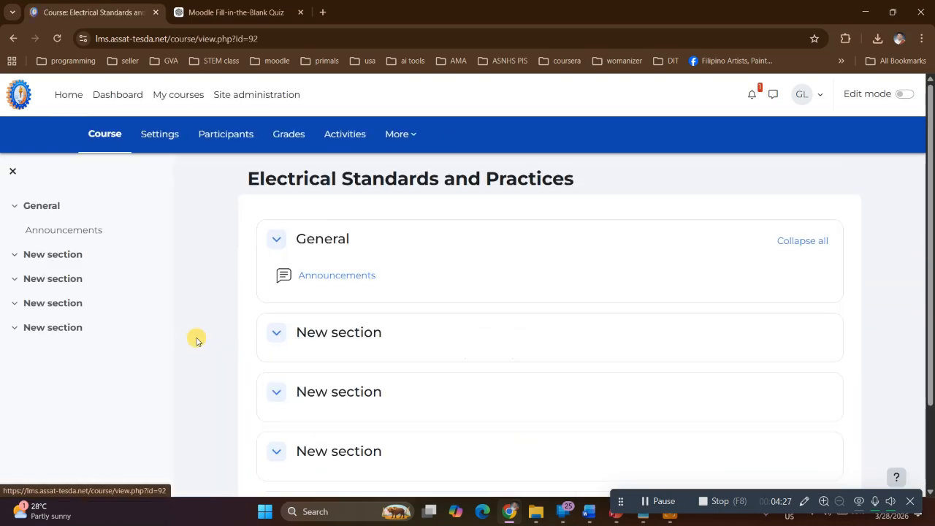
pyautogui.click(160, 140)
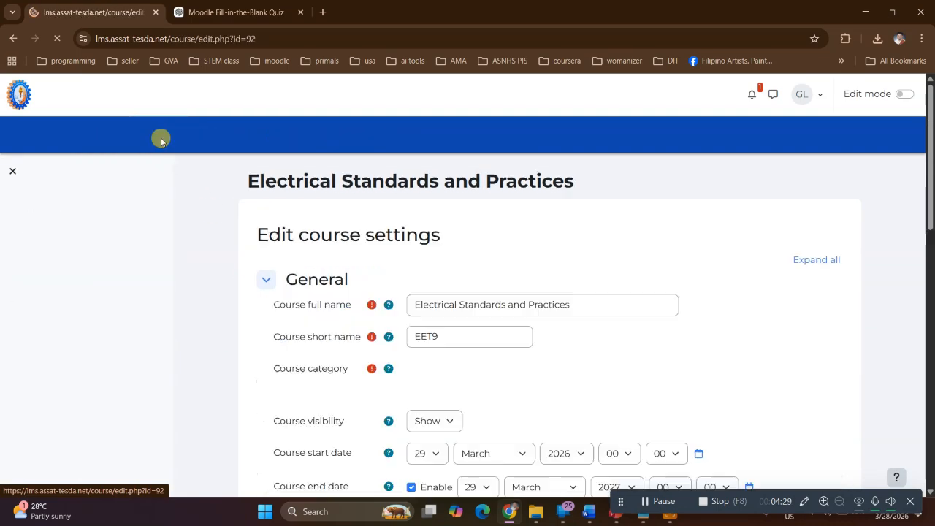
pyautogui.scroll(-2, 514, 389)
pyautogui.scroll(-5, 514, 387)
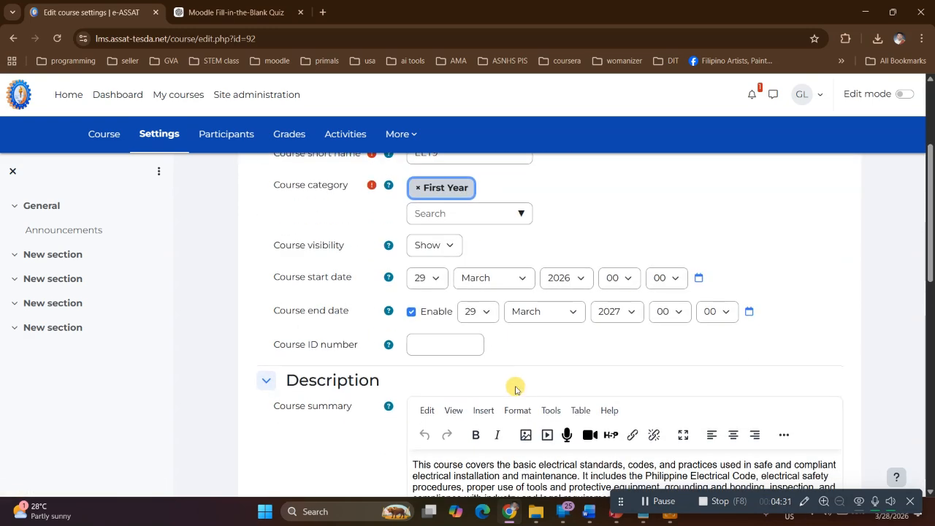
pyautogui.scroll(2, 409, 379)
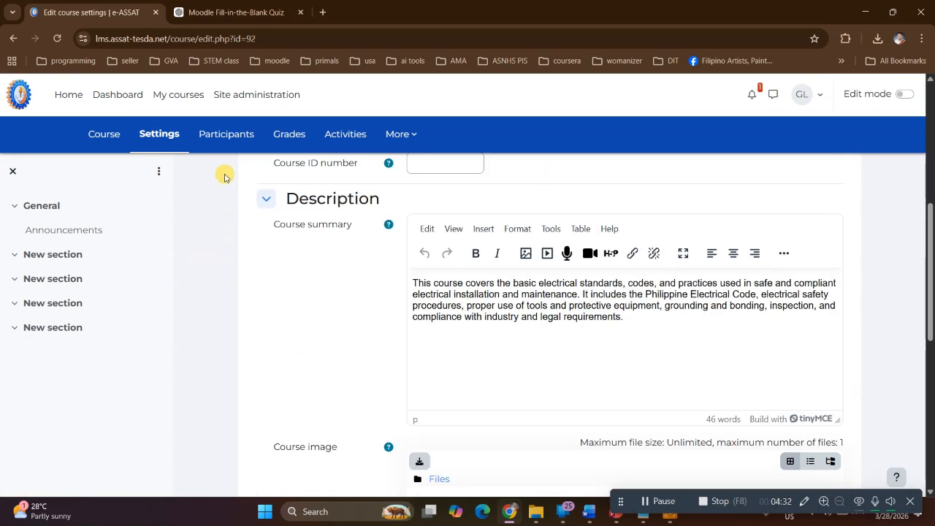
# - Open the course's participants page and examine the list of enrolled users and their roles
pyautogui.click(220, 133)
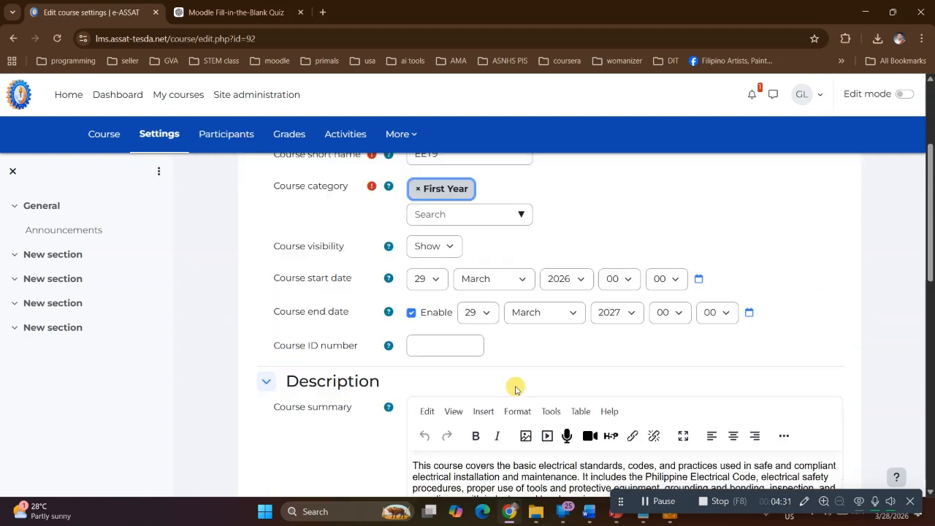
pyautogui.scroll(-1, 206, 386)
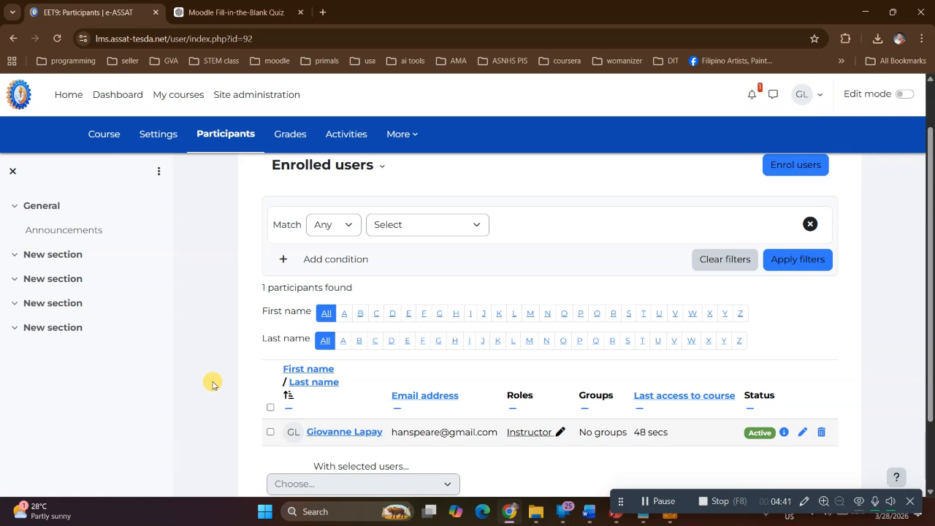
pyautogui.scroll(-1, 212, 384)
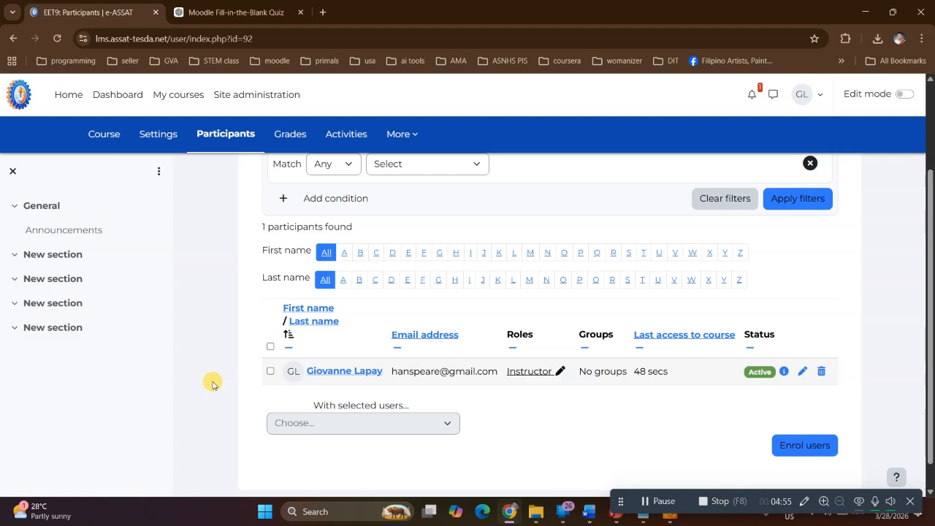
# - Open the portal's home page in a separate browser tab and look through the available course cards
pyautogui.rightClick(68, 94)
pyautogui.click(102, 113)
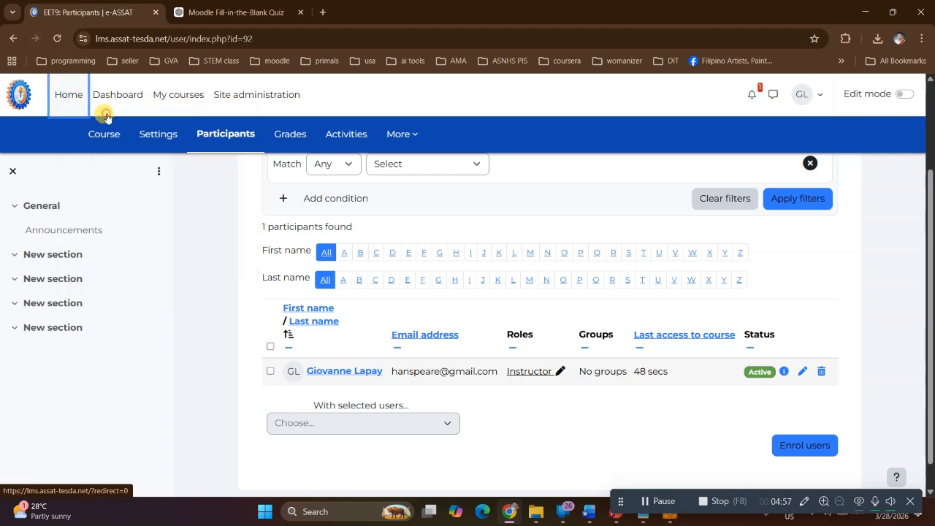
pyautogui.click(219, 11)
pyautogui.scroll(-8, 507, 348)
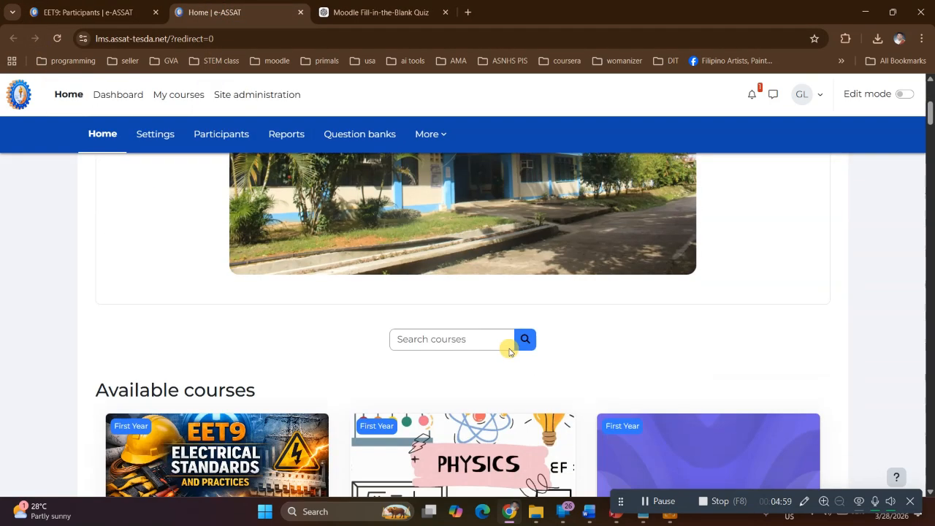
pyautogui.scroll(-4, 494, 378)
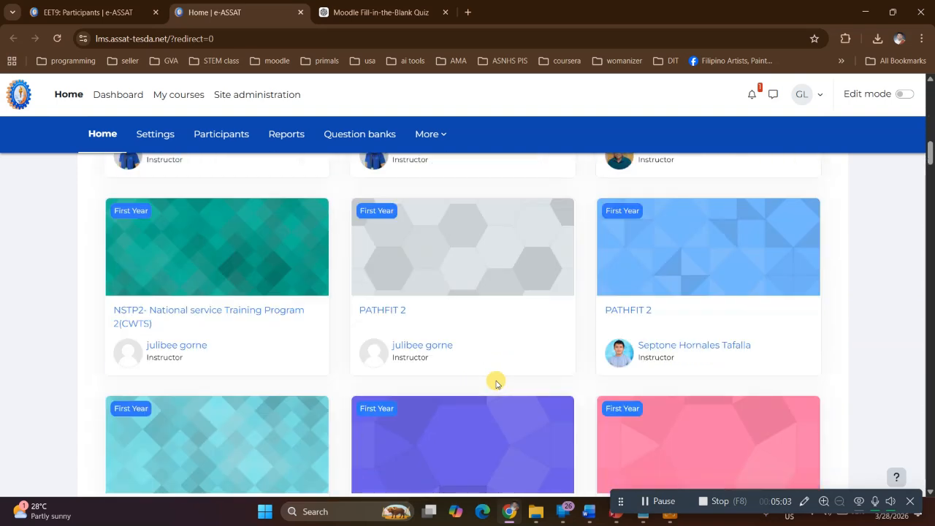
# - Compare the images, summaries and instructors on the home page's available course cards
pyautogui.scroll(2, 495, 383)
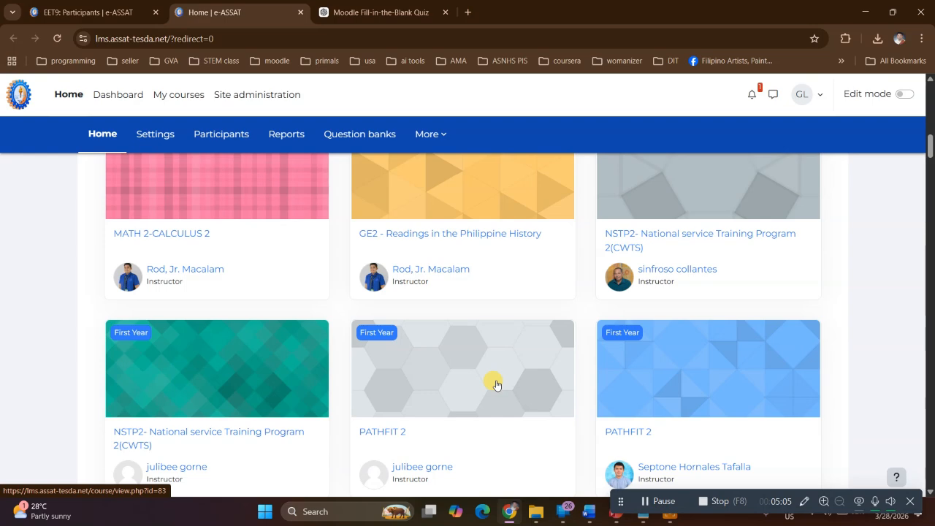
pyautogui.scroll(6, 496, 384)
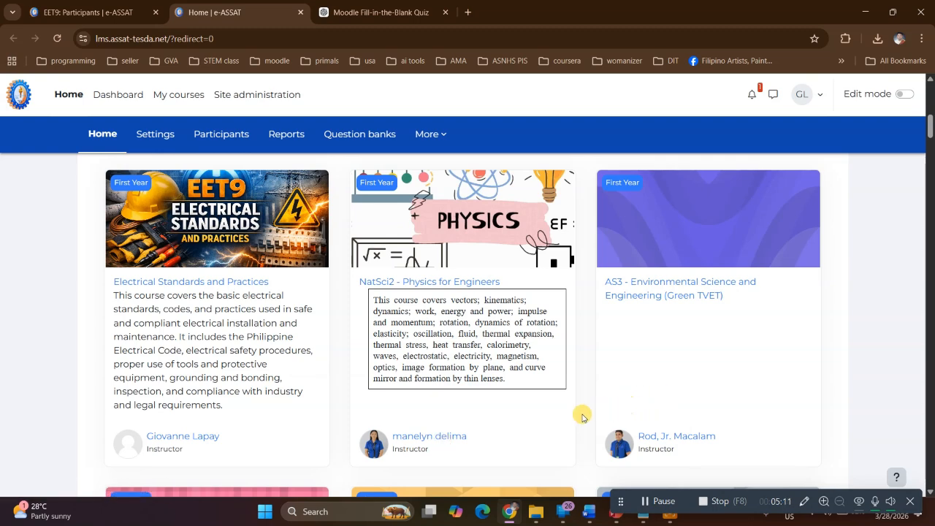
pyautogui.scroll(-1, 504, 419)
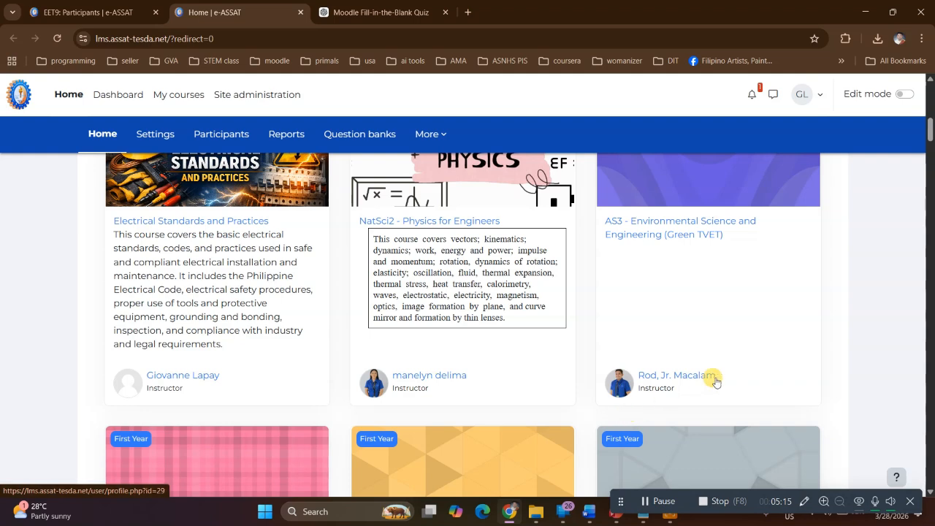
pyautogui.scroll(-4, 712, 378)
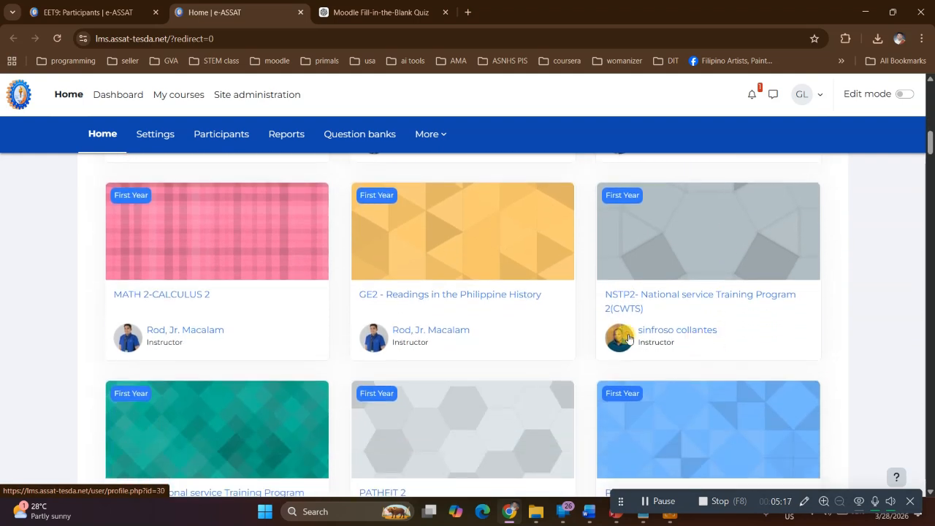
pyautogui.scroll(3, 474, 353)
pyautogui.scroll(2, 475, 355)
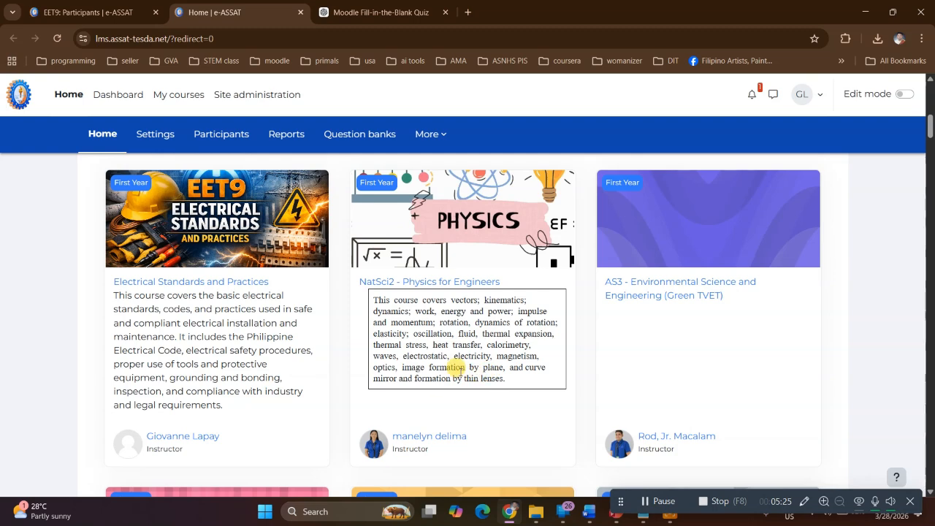
# - Return to the Electrical Standards and Practices participants, open its enrolment methods and enable Self enrolment (Student)
pyautogui.click(64, 13)
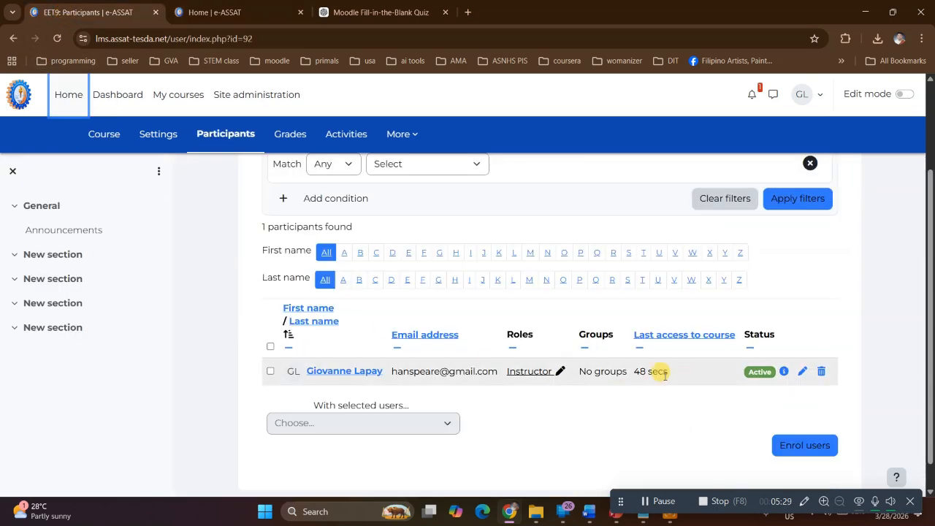
pyautogui.scroll(3, 621, 380)
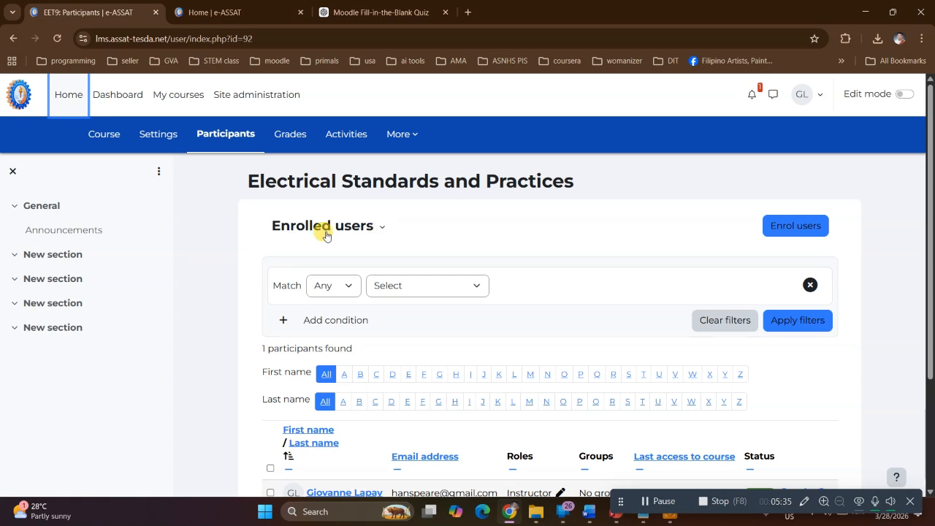
pyautogui.click(380, 230)
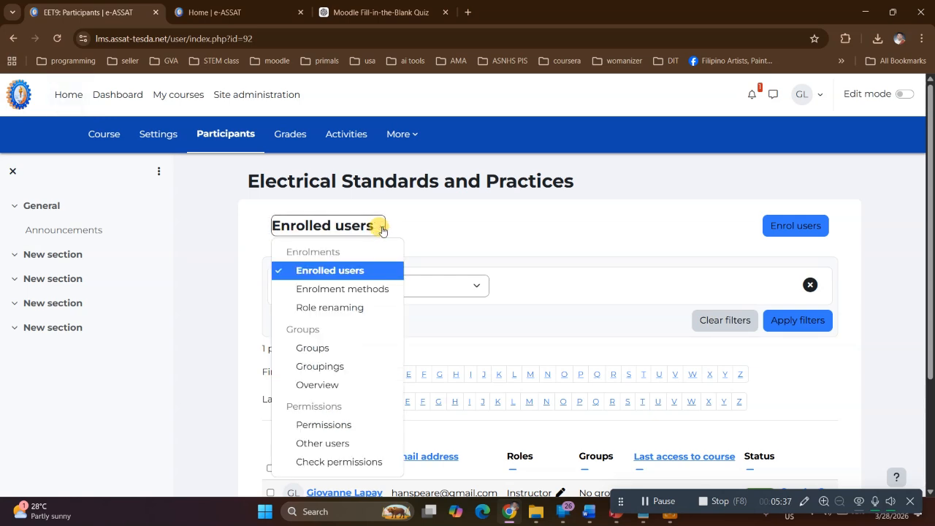
pyautogui.click(343, 292)
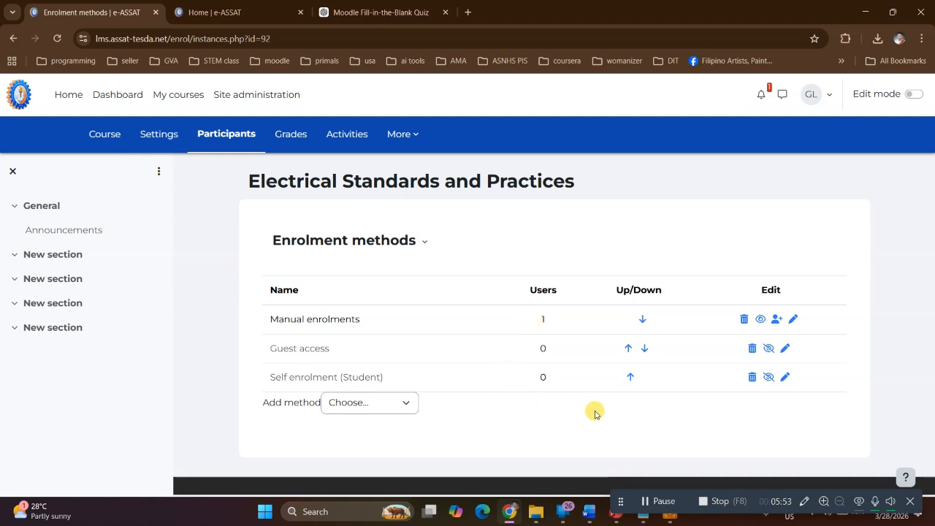
pyautogui.click(767, 378)
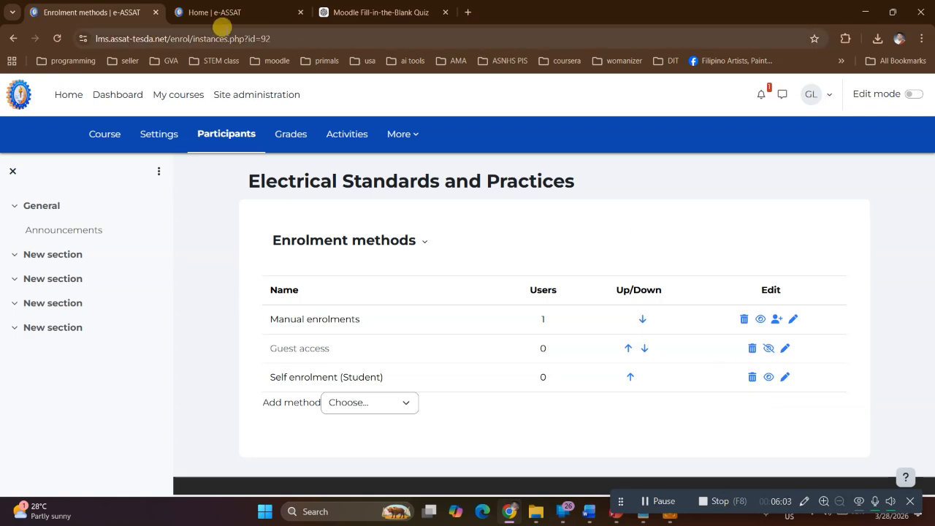
# - Compare the available course cards on the home page with the Electrical Standards and Practices enrolment methods
pyautogui.click(215, 13)
pyautogui.scroll(-2, 450, 401)
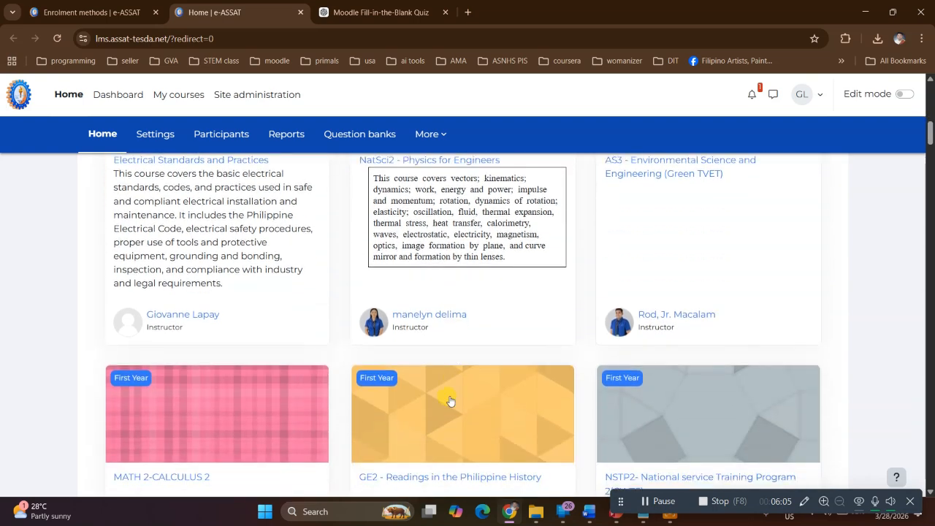
pyautogui.scroll(2, 427, 383)
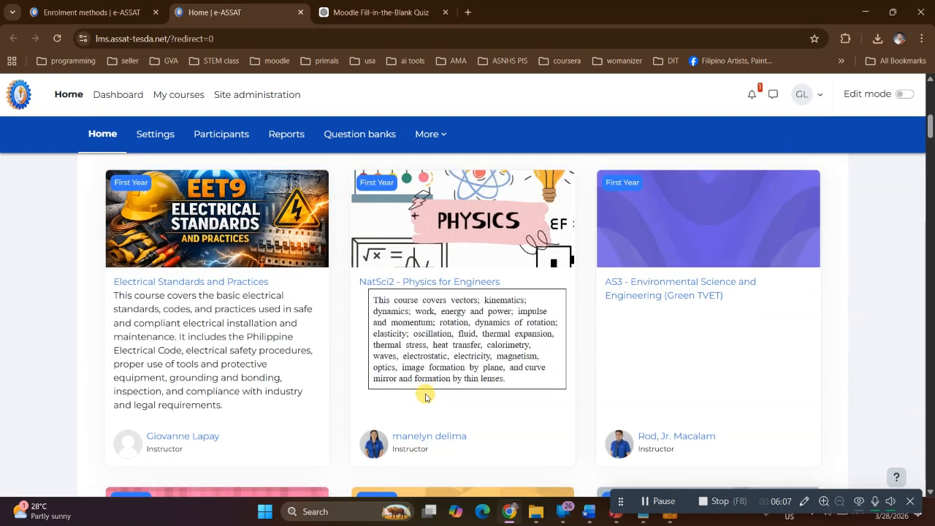
pyautogui.hotkey('ctrl', 'shift', 'Tab')
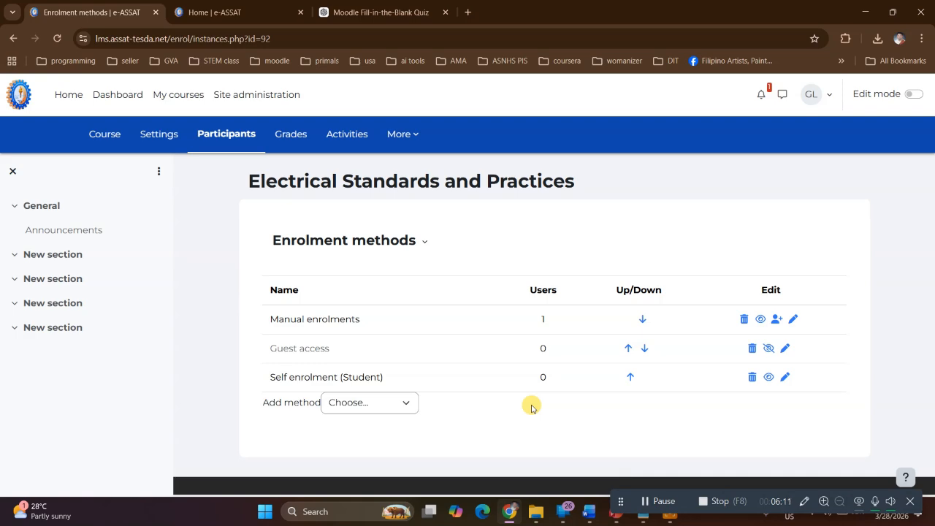
pyautogui.click(235, 11)
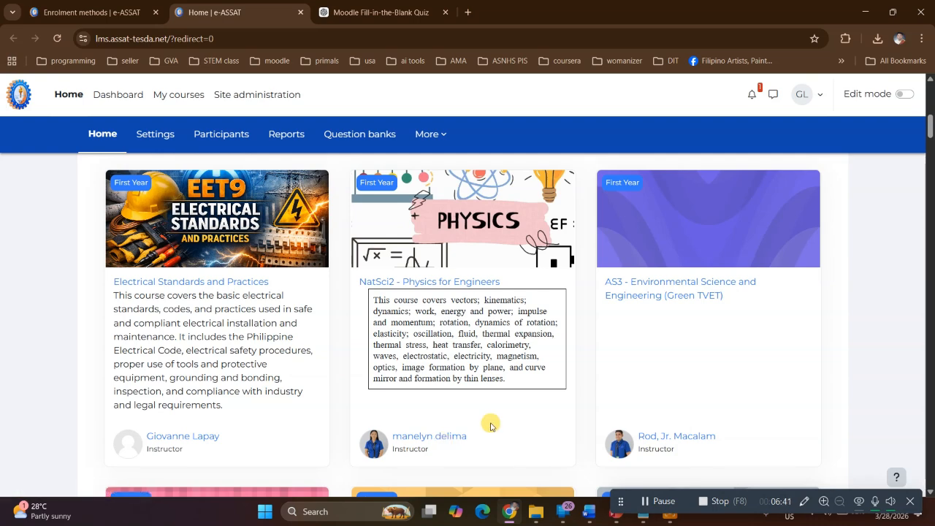
pyautogui.scroll(-2, 490, 426)
pyautogui.scroll(1, 503, 422)
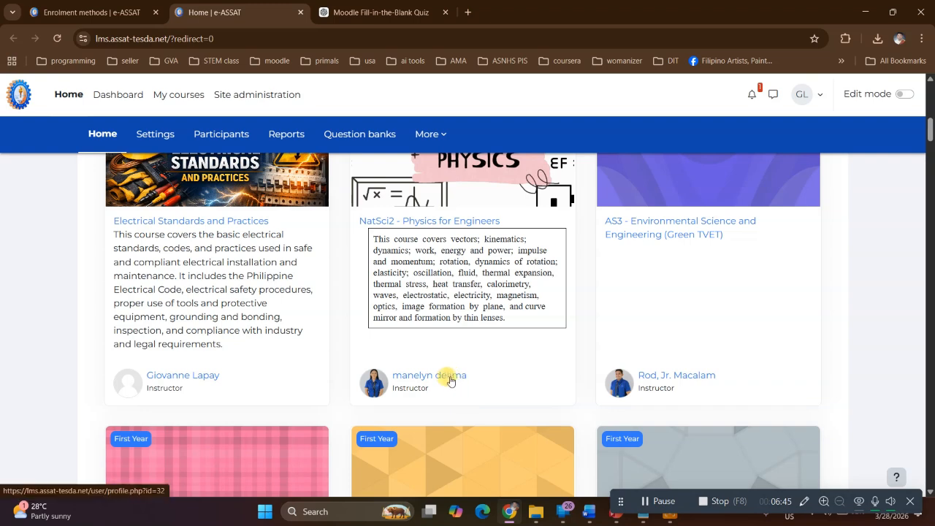
pyautogui.scroll(2, 431, 386)
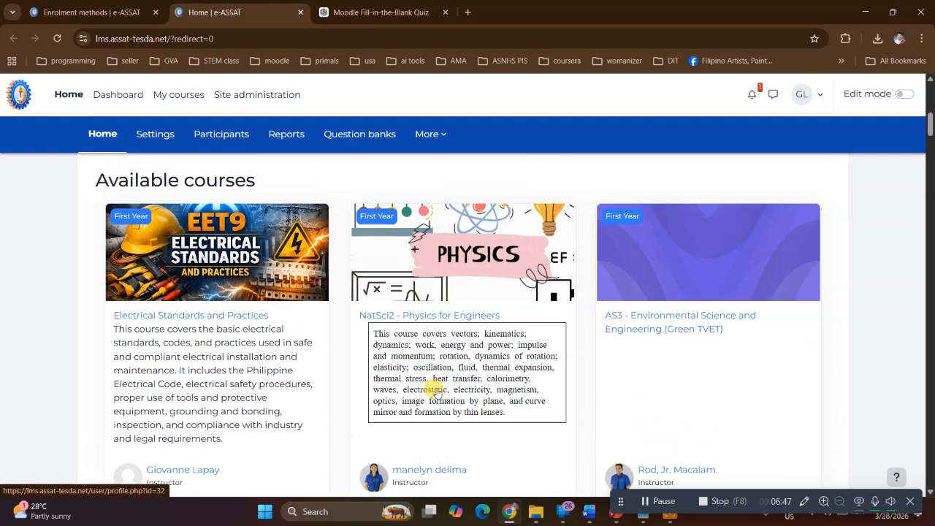
# - Open the course's Self enrolment (Student) settings and enter an enrolment key
pyautogui.click(109, 12)
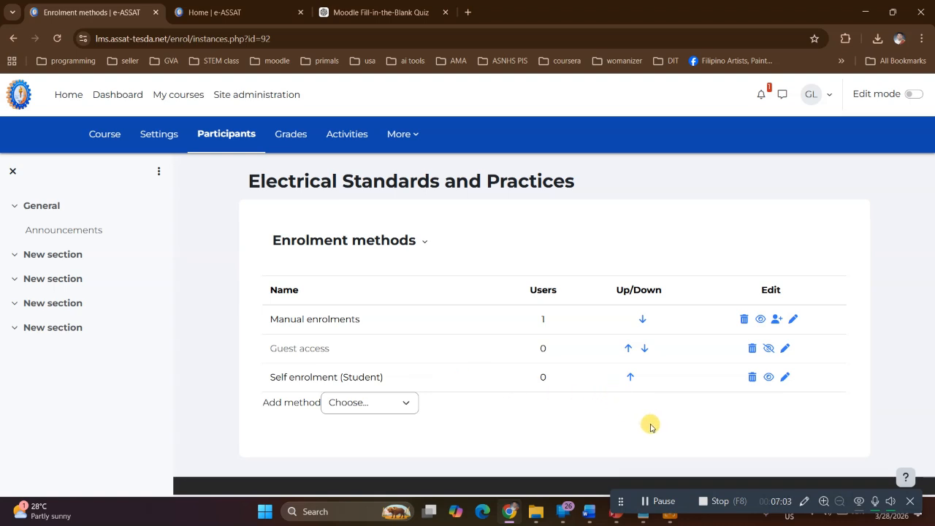
pyautogui.click(786, 379)
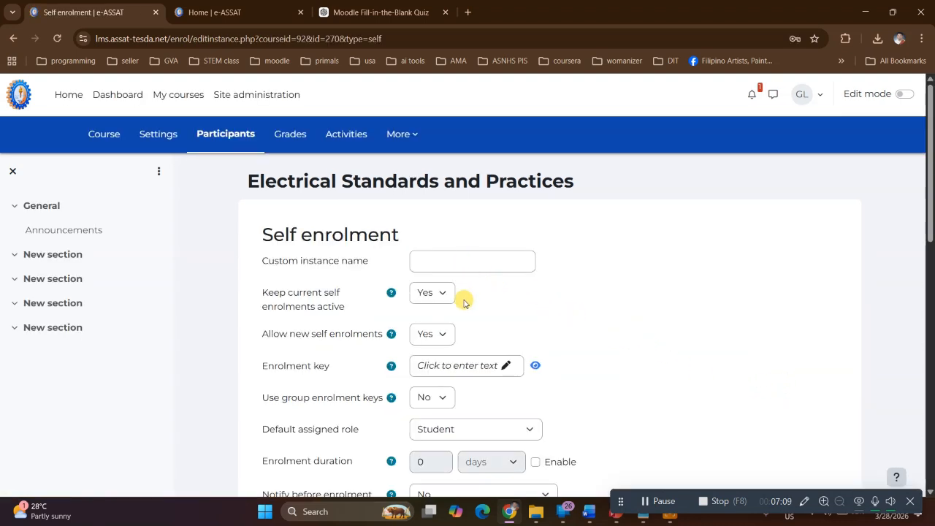
pyautogui.scroll(-1, 484, 331)
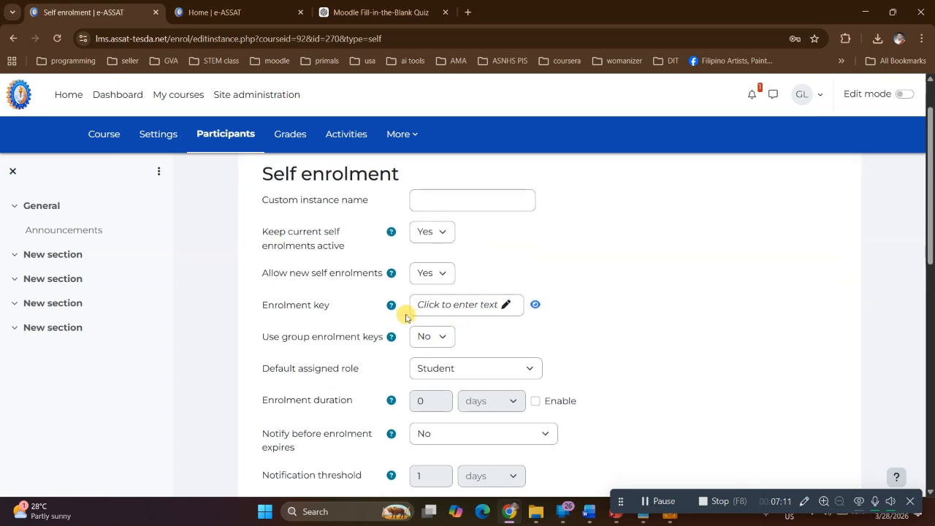
pyautogui.click(449, 306)
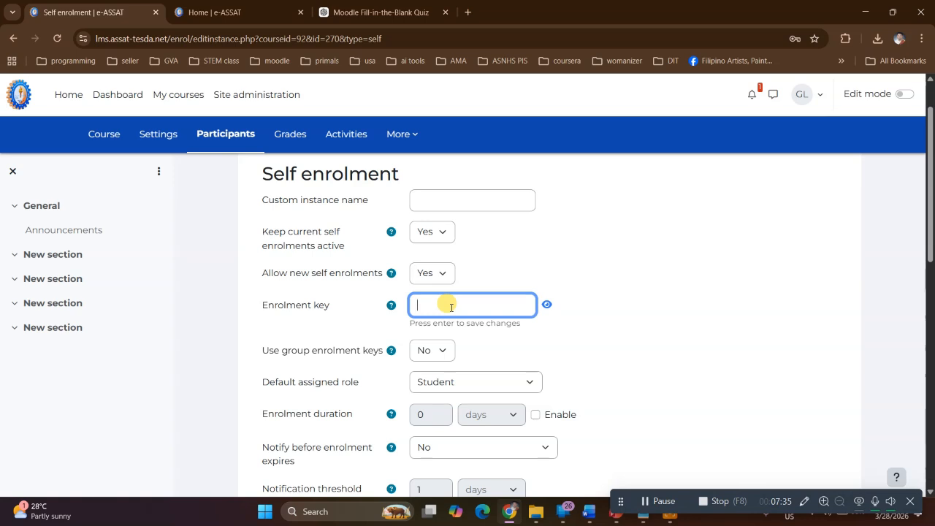
pyautogui.click(451, 307)
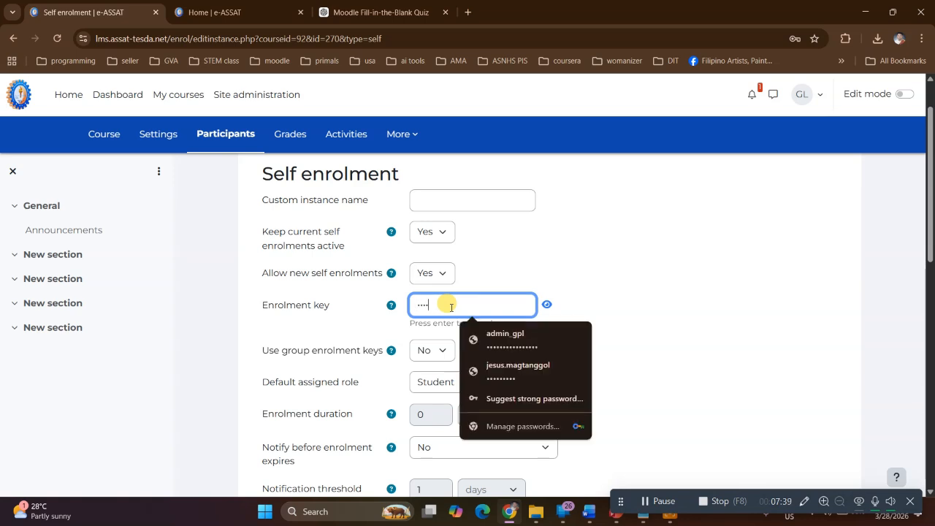
pyautogui.click(546, 303)
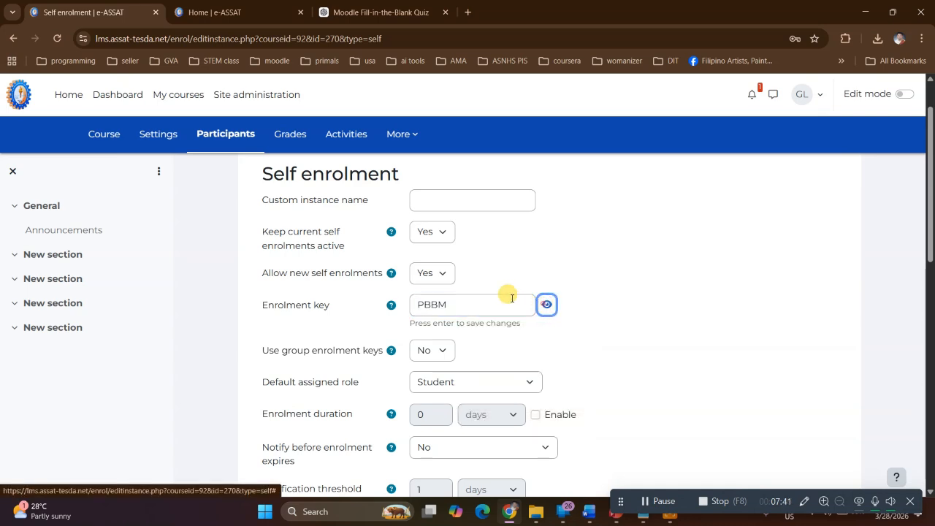
pyautogui.click(464, 305)
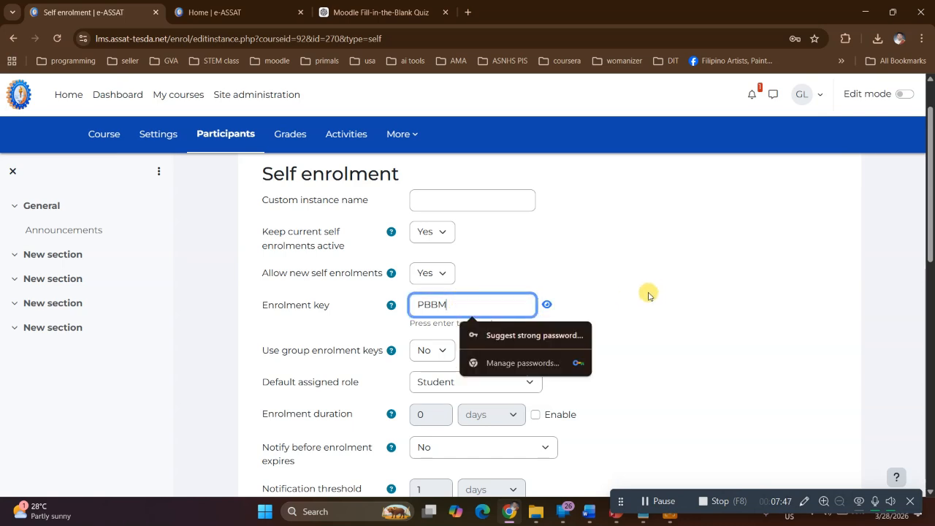
pyautogui.press('Return')
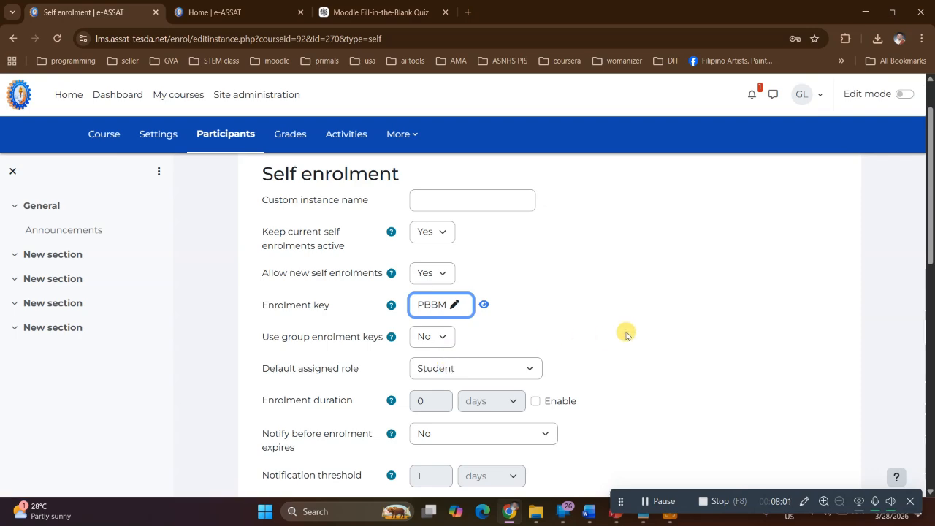
# - Review the remaining self enrolment options and save the settings, declining to store the key in the browser
pyautogui.scroll(-2, 626, 332)
pyautogui.scroll(-1, 509, 342)
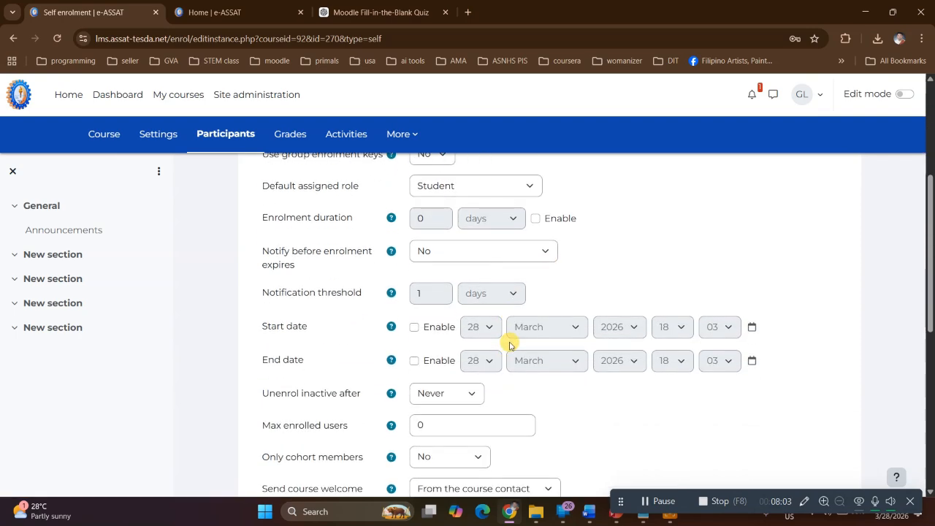
pyautogui.scroll(-2, 509, 344)
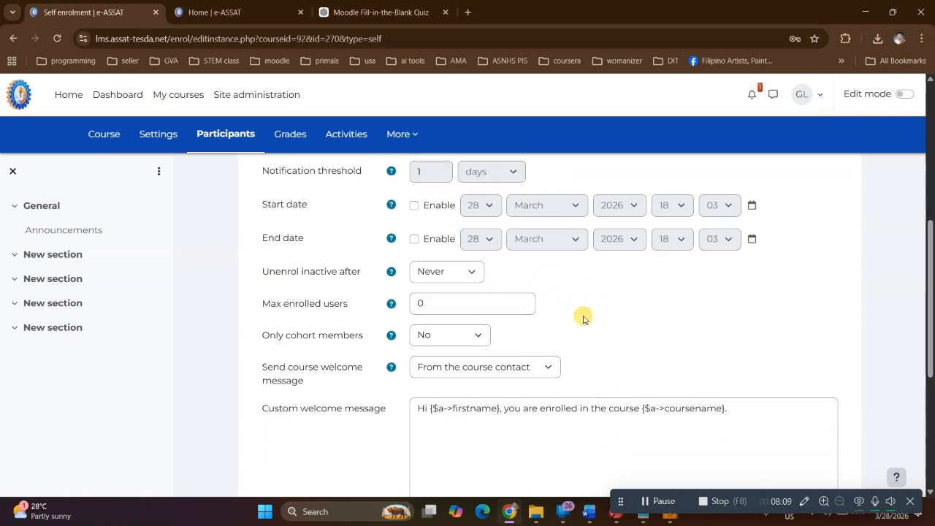
pyautogui.scroll(-1, 583, 320)
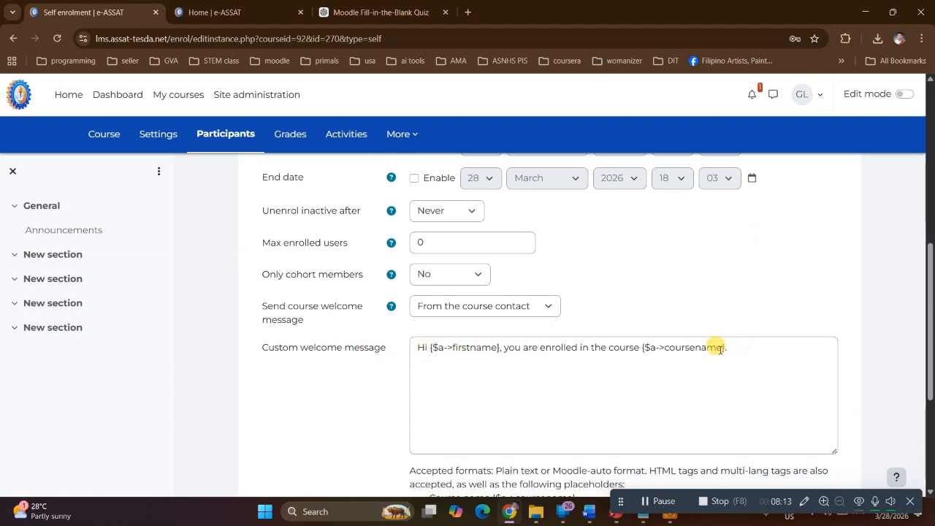
pyautogui.scroll(3, 511, 344)
pyautogui.scroll(-5, 529, 348)
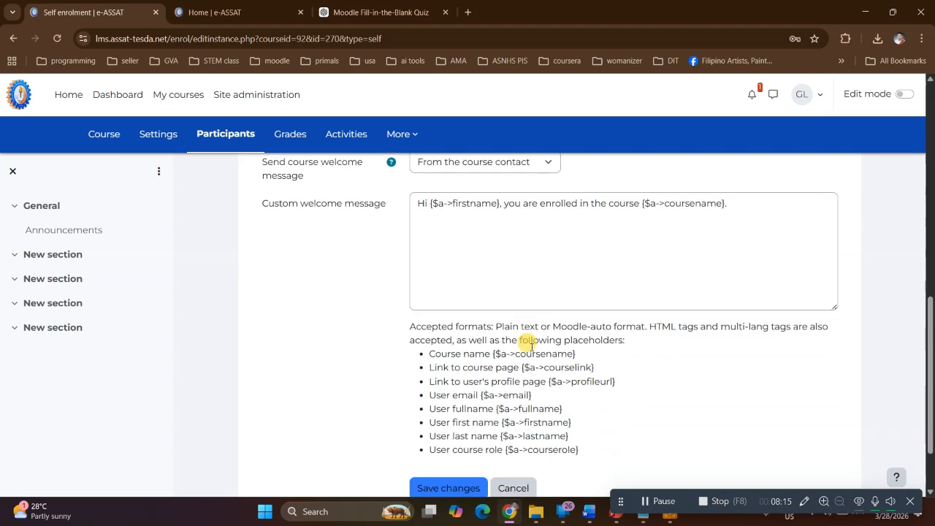
pyautogui.scroll(-2, 528, 344)
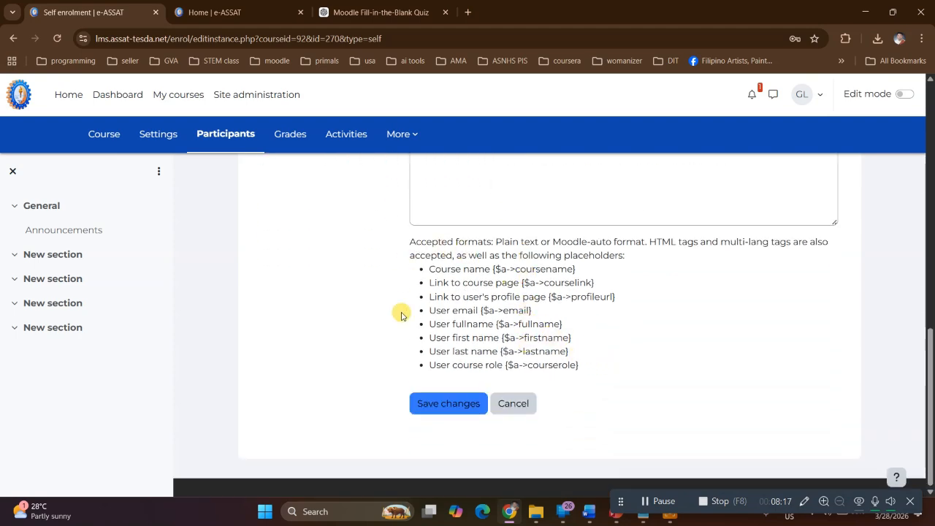
pyautogui.scroll(3, 591, 344)
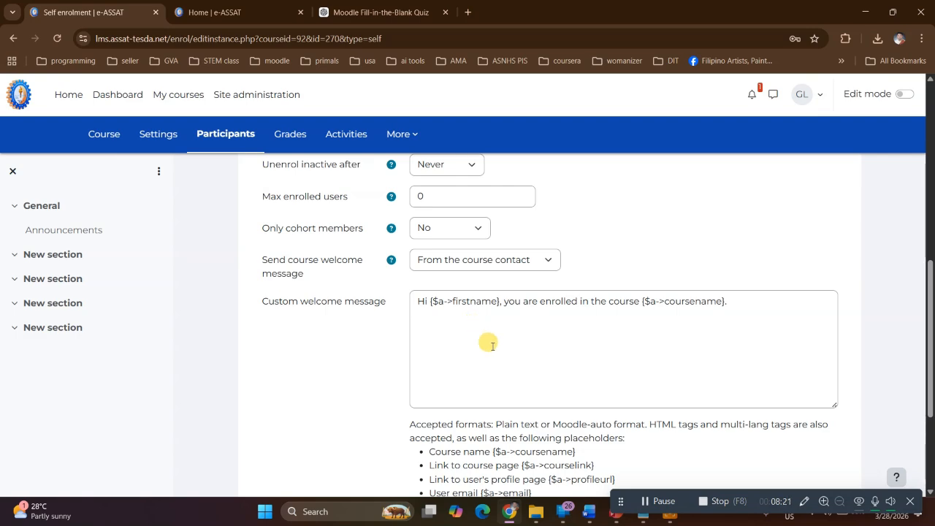
pyautogui.scroll(-3, 489, 345)
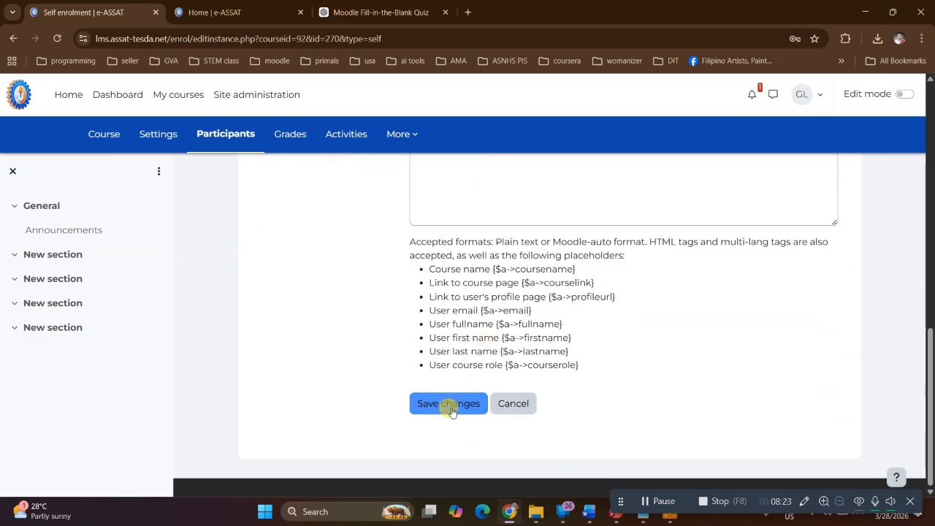
pyautogui.click(451, 411)
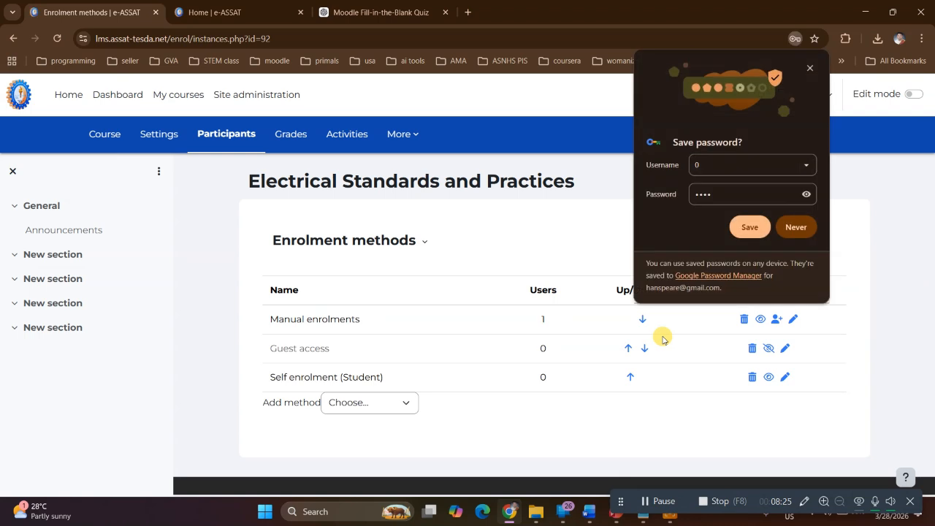
pyautogui.click(792, 227)
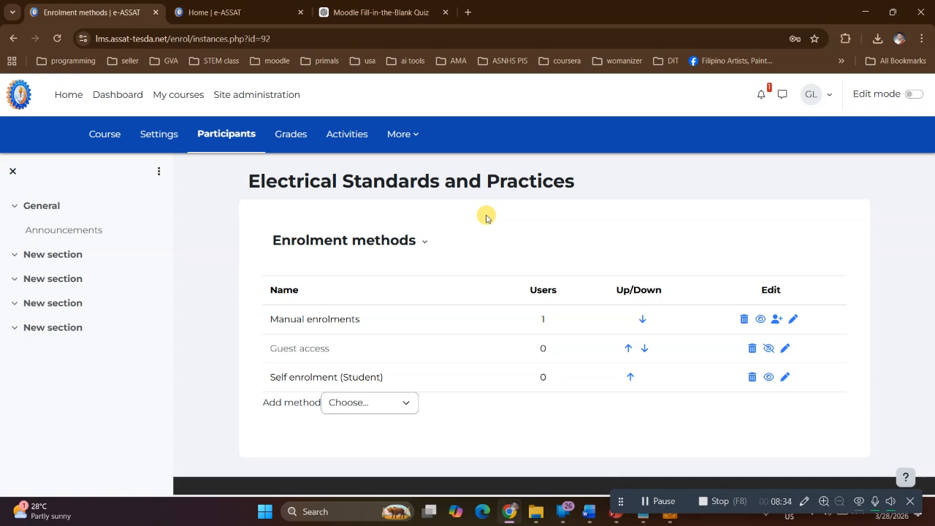
# - Go to the portal's home page and check the Electrical Standards and Practices card in the available courses
pyautogui.click(65, 100)
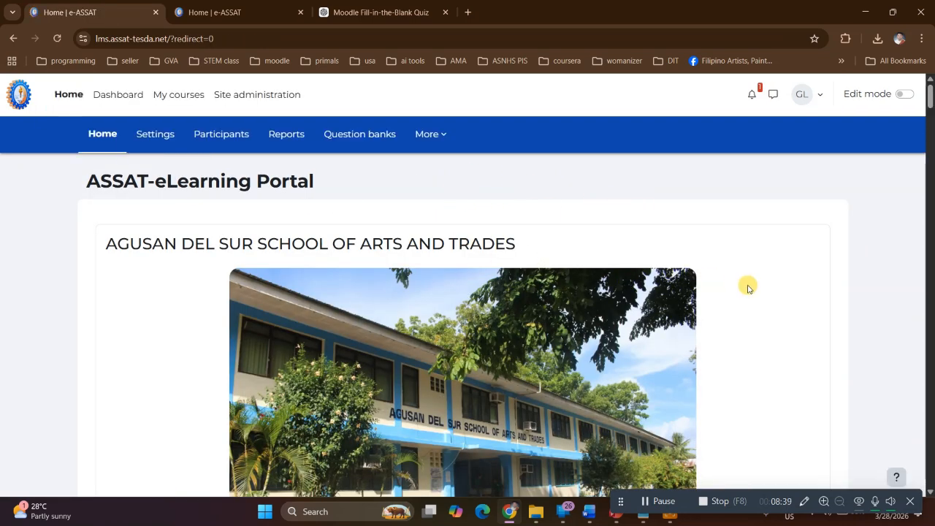
pyautogui.scroll(-9, 747, 287)
pyautogui.scroll(4, 747, 287)
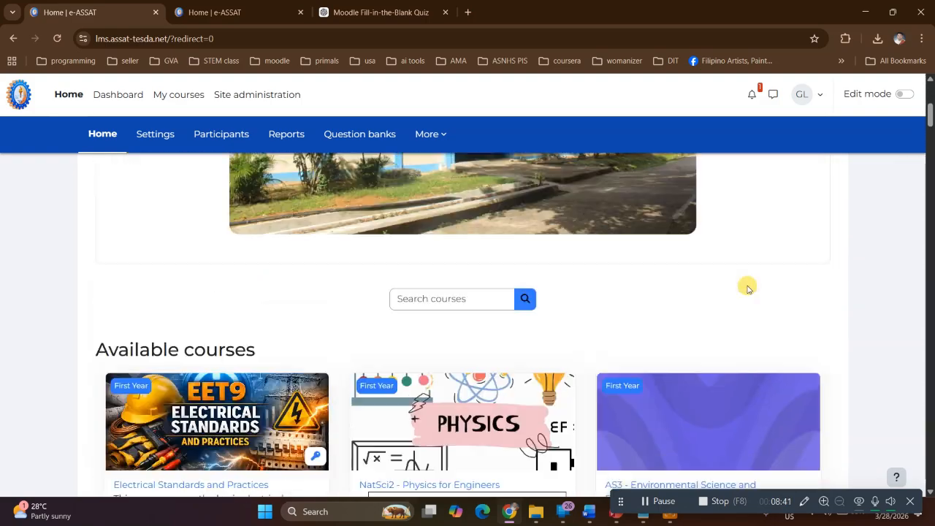
# - Check the Electrical Standards and Practices card on the home page, open the course from it and return to the home page
pyautogui.scroll(5, 748, 287)
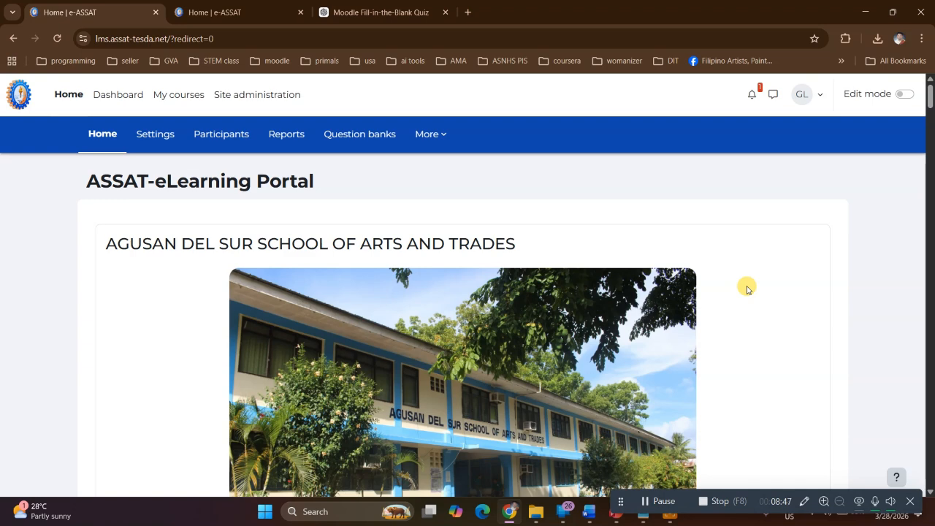
pyautogui.scroll(-2, 747, 289)
pyautogui.scroll(2, 747, 289)
pyautogui.click(821, 100)
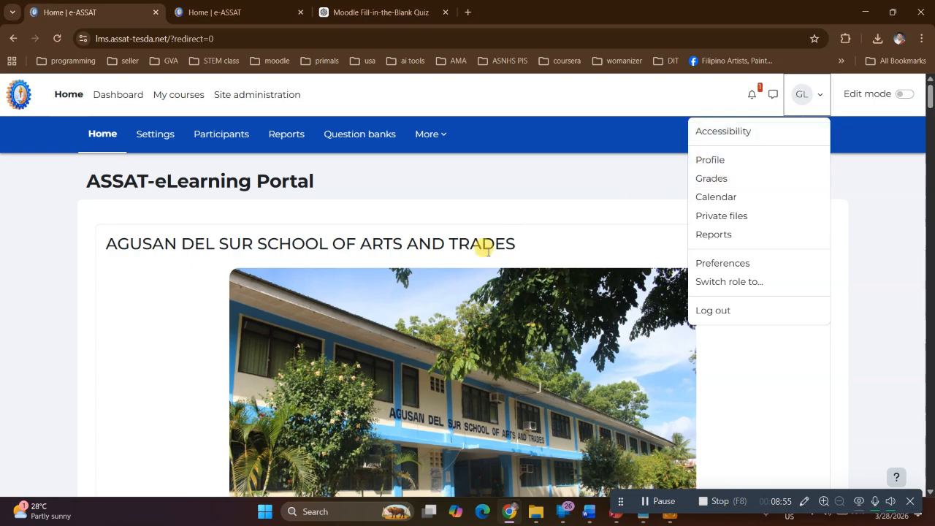
pyautogui.click(902, 309)
pyautogui.scroll(-5, 519, 390)
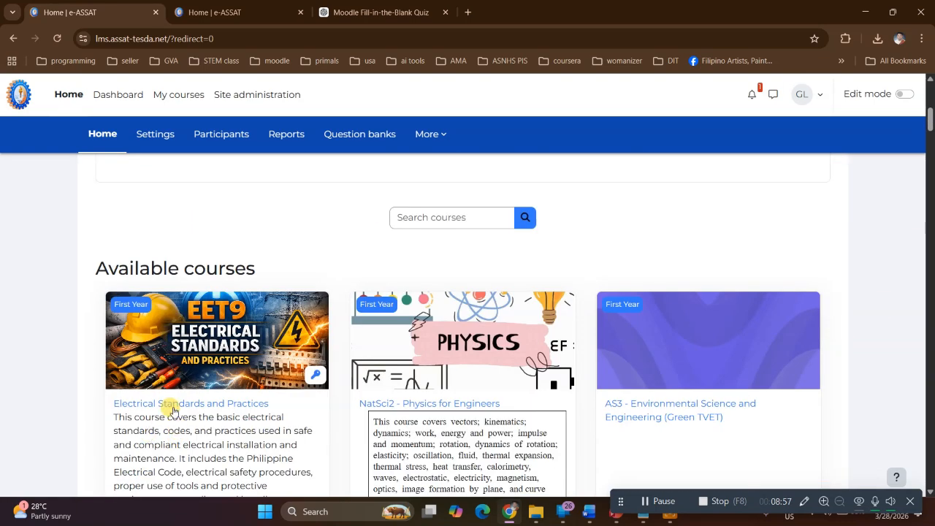
pyautogui.scroll(1, 885, 323)
pyautogui.scroll(-2, 853, 340)
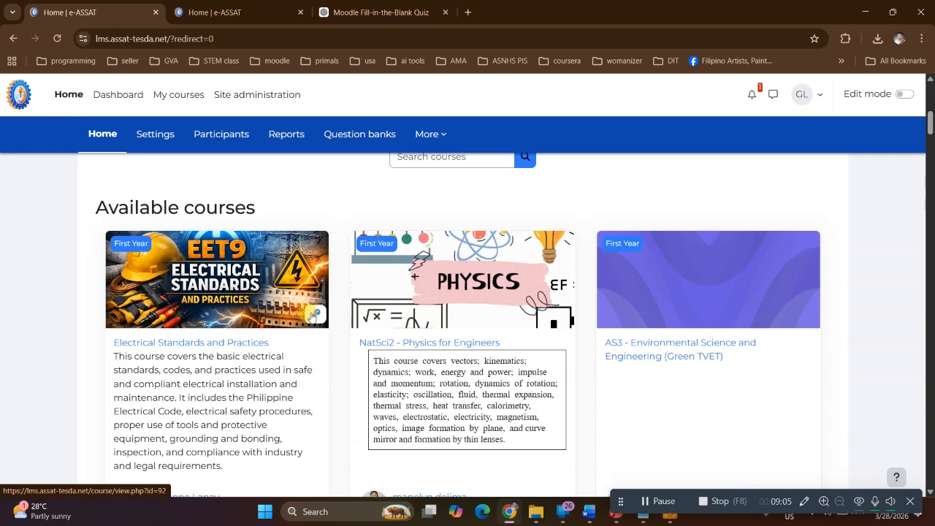
pyautogui.click(315, 317)
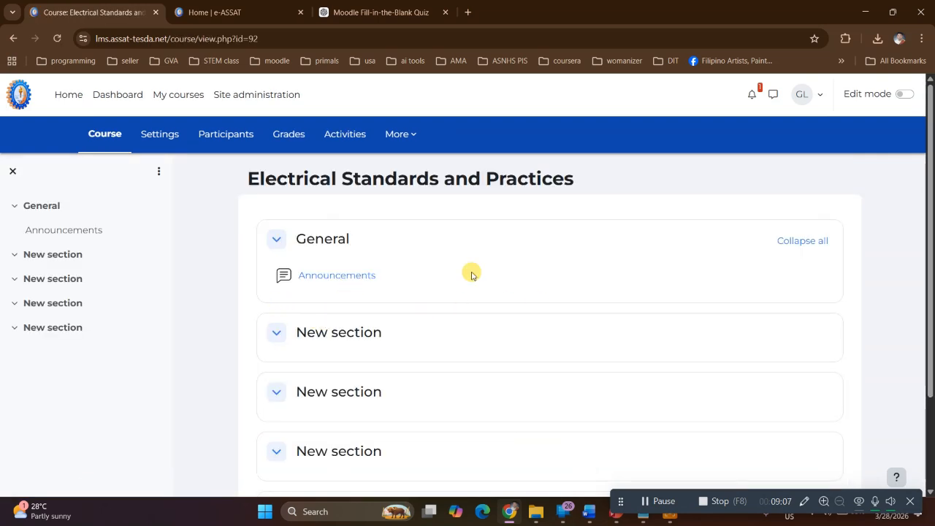
pyautogui.click(13, 38)
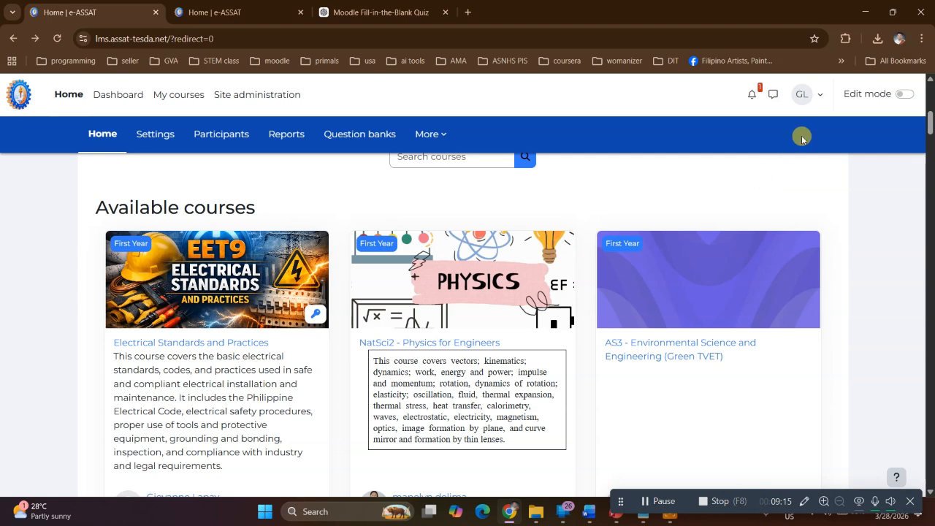
# - Switch the site role to Student and try opening Electrical Standards and Practices from its home page card
pyautogui.click(820, 98)
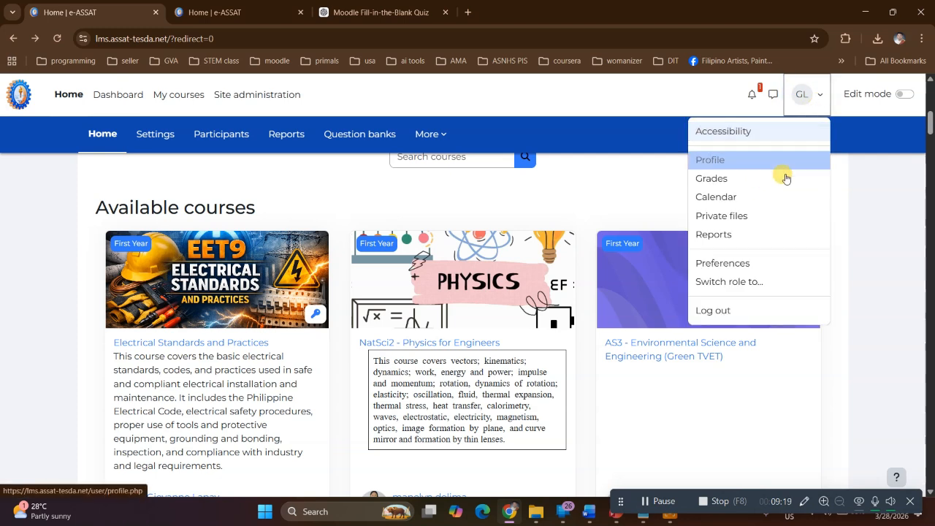
pyautogui.click(748, 280)
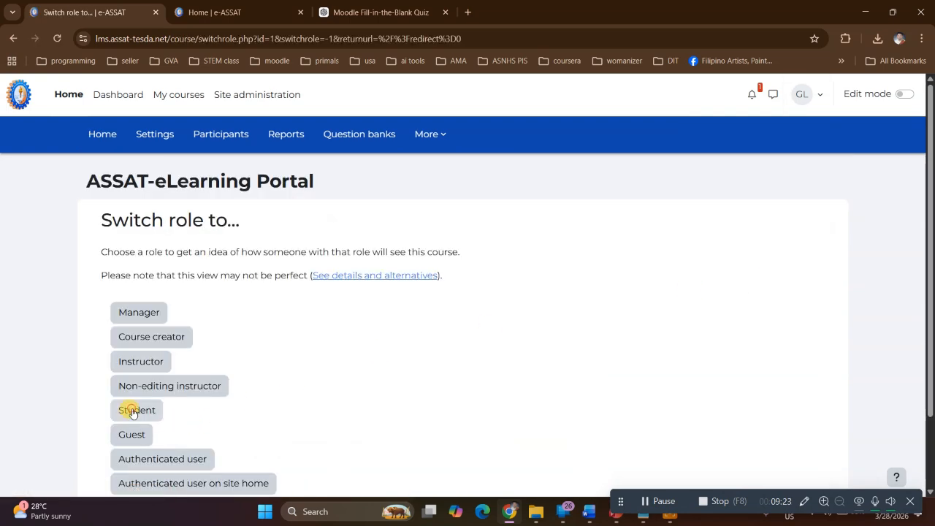
pyautogui.click(132, 412)
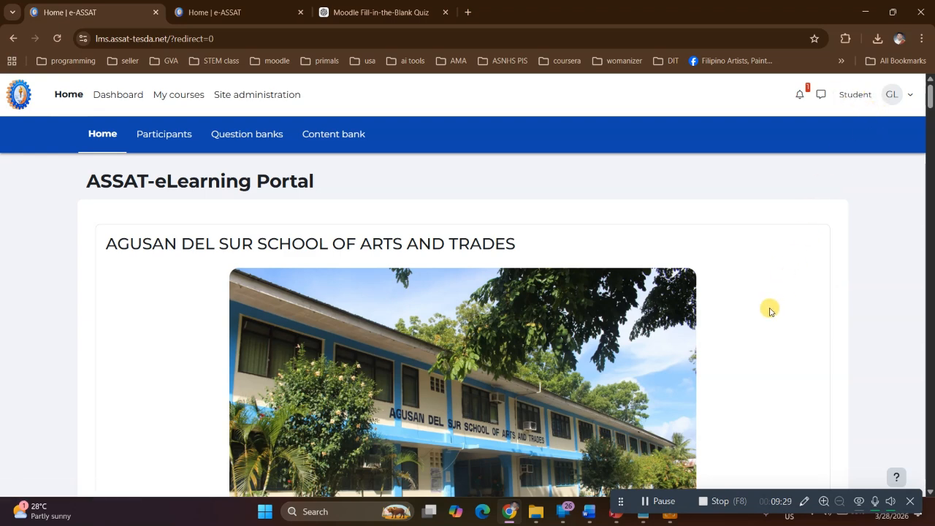
pyautogui.scroll(-5, 769, 310)
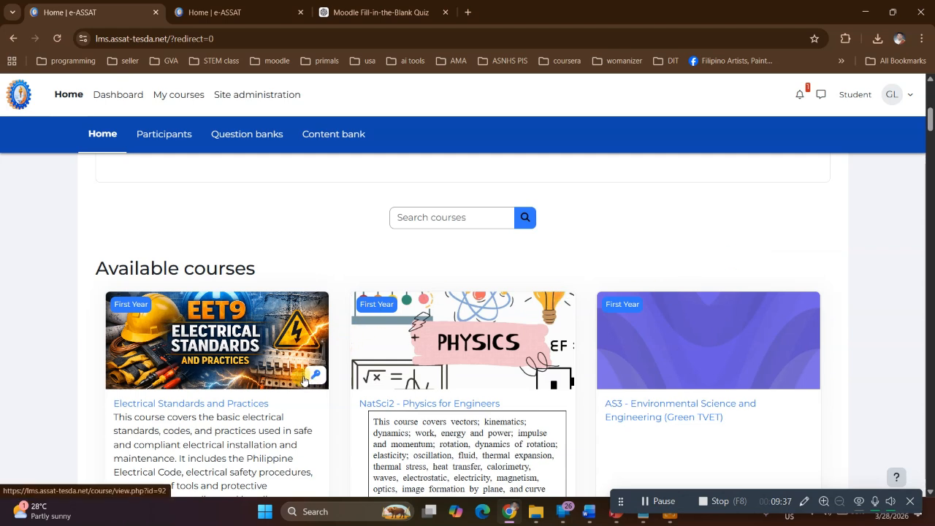
pyautogui.click(299, 379)
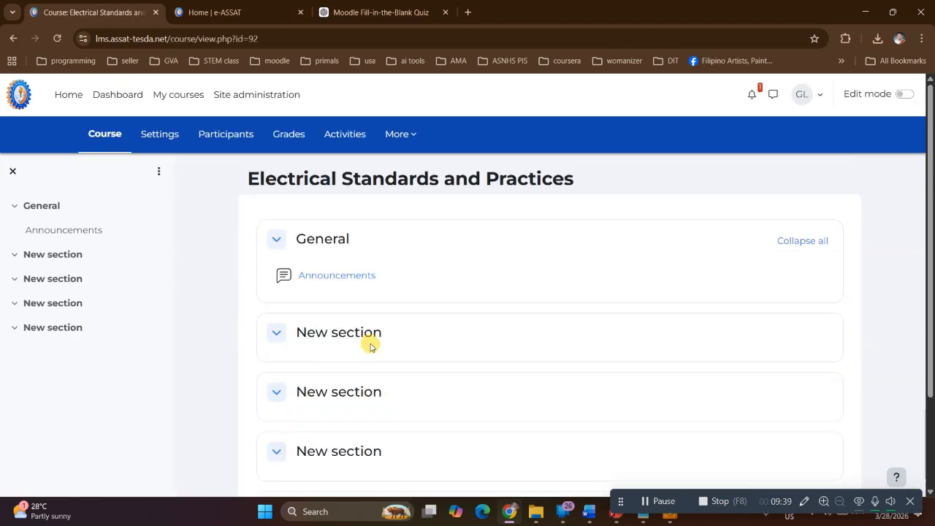
pyautogui.click(716, 502)
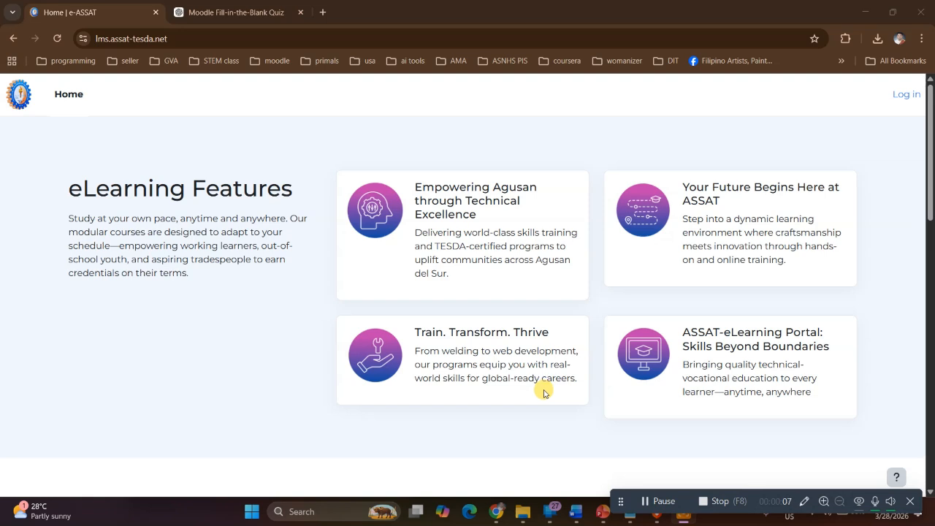
# - Log in to the eLearning portal with the student account's saved credentials
pyautogui.click(902, 100)
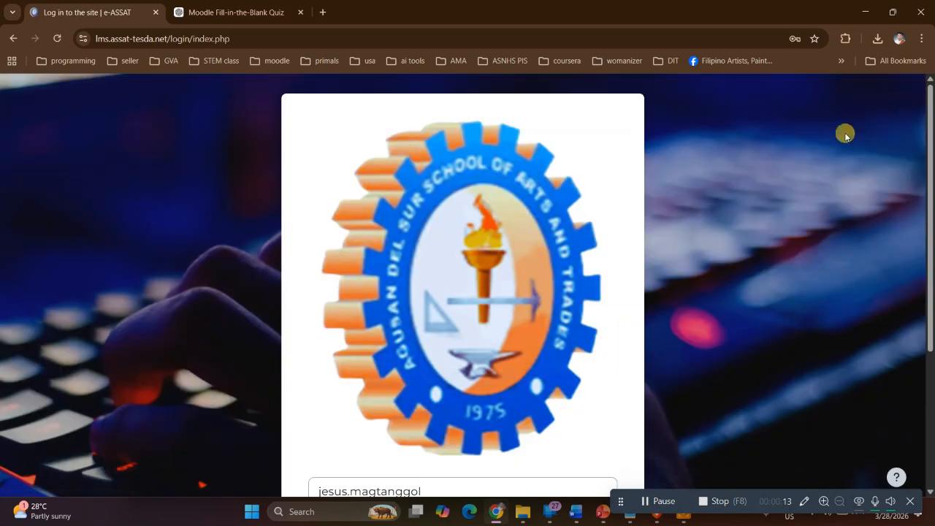
pyautogui.scroll(-2, 417, 392)
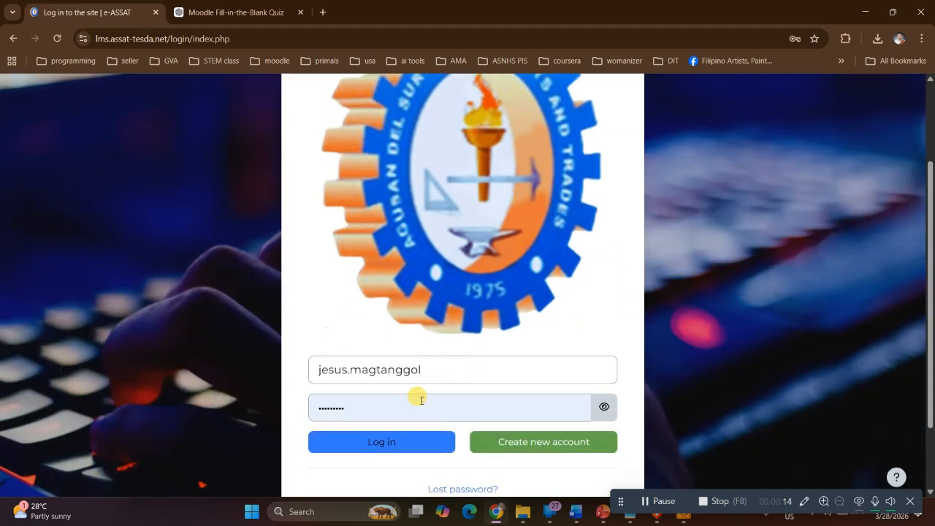
pyautogui.click(390, 443)
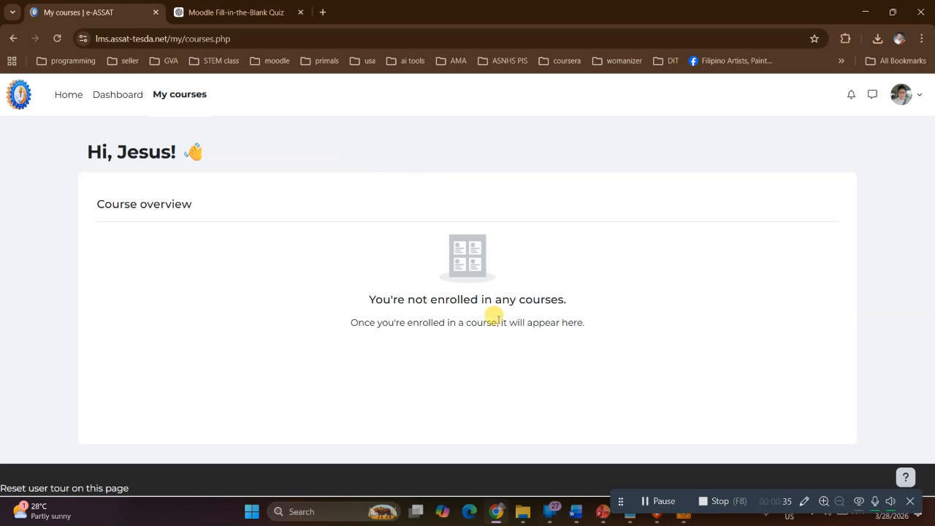
# - Open the Electrical Standards and Practices enrolment options from the home page's available courses and check the enrolment key notice
pyautogui.click(70, 97)
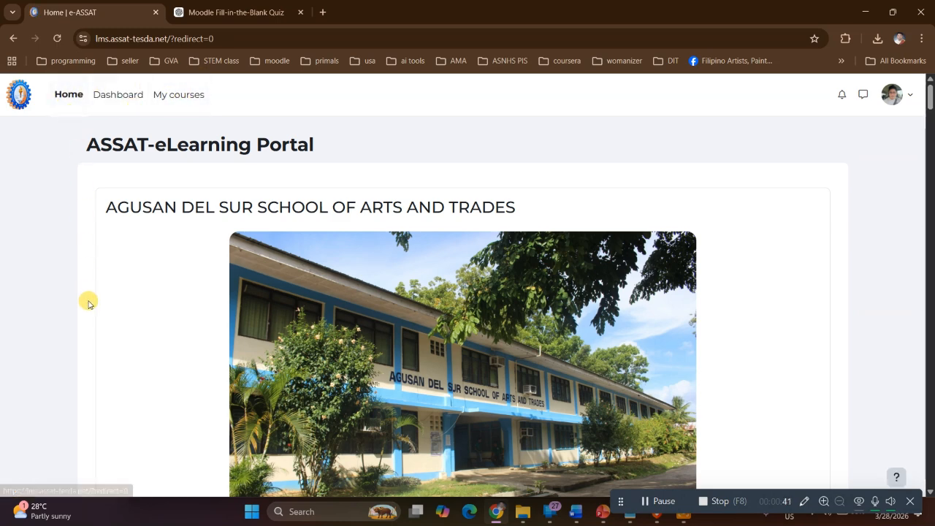
pyautogui.scroll(-6, 88, 299)
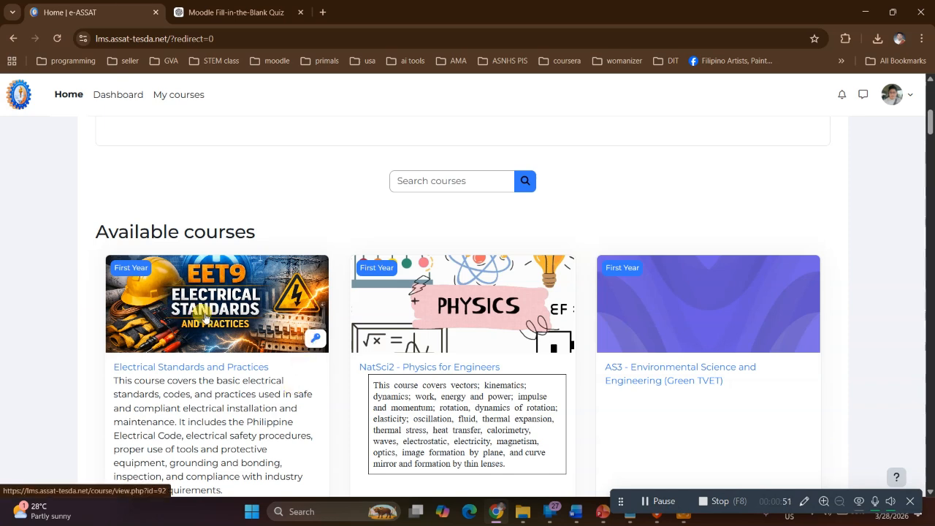
pyautogui.click(205, 318)
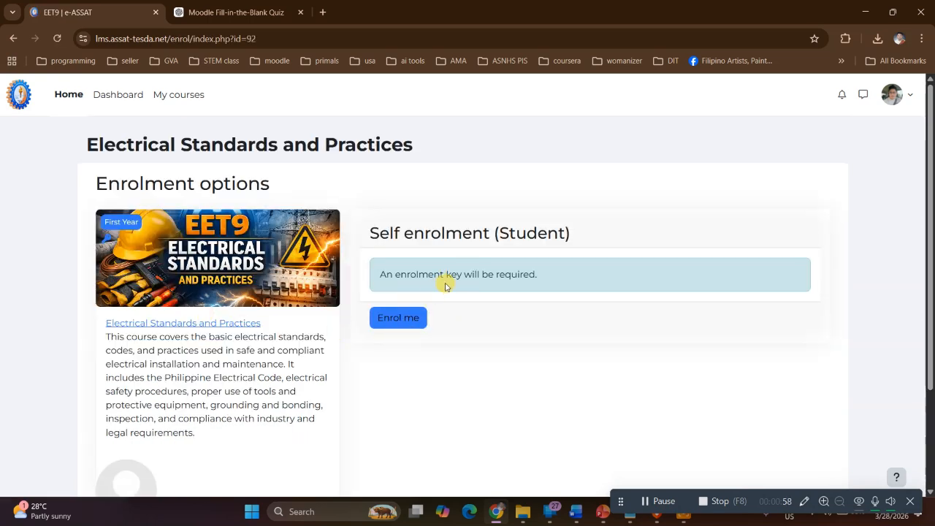
pyautogui.moveTo(462, 275); pyautogui.dragTo(417, 275)
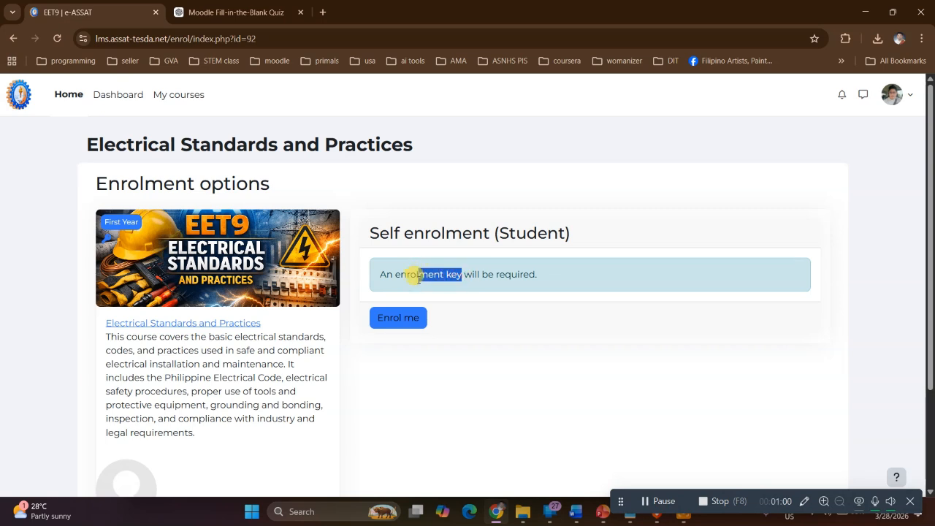
# - Self-enrol in the course as a student by entering the enrolment key, declining the browser's password update and dismissing the tour
pyautogui.click(399, 321)
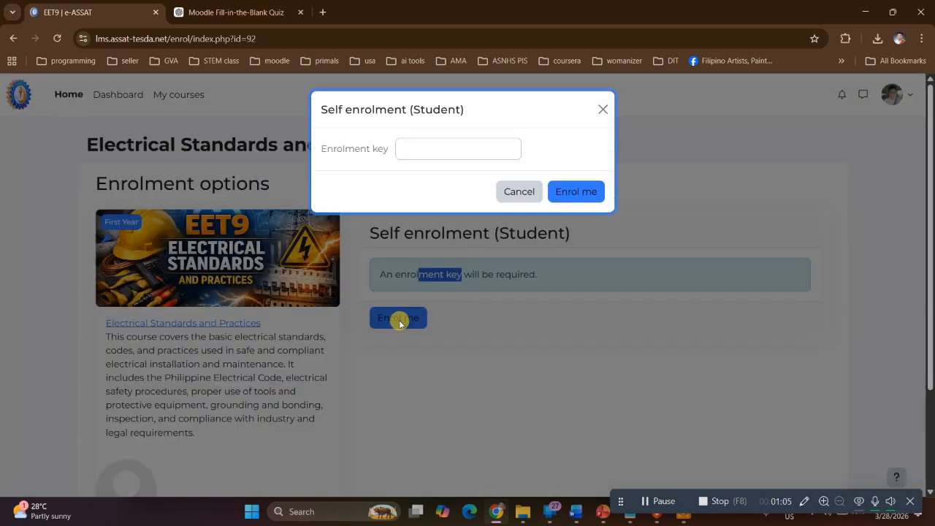
pyautogui.click(424, 148)
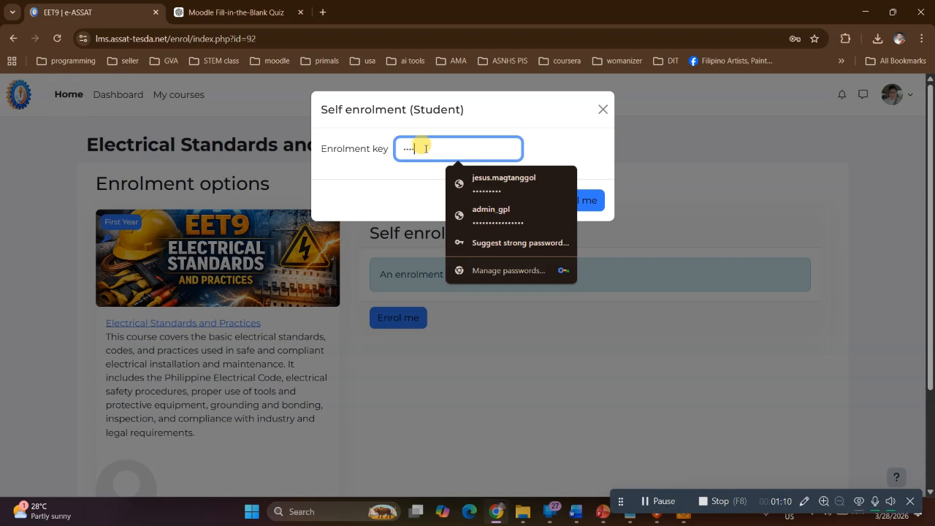
pyautogui.click(568, 137)
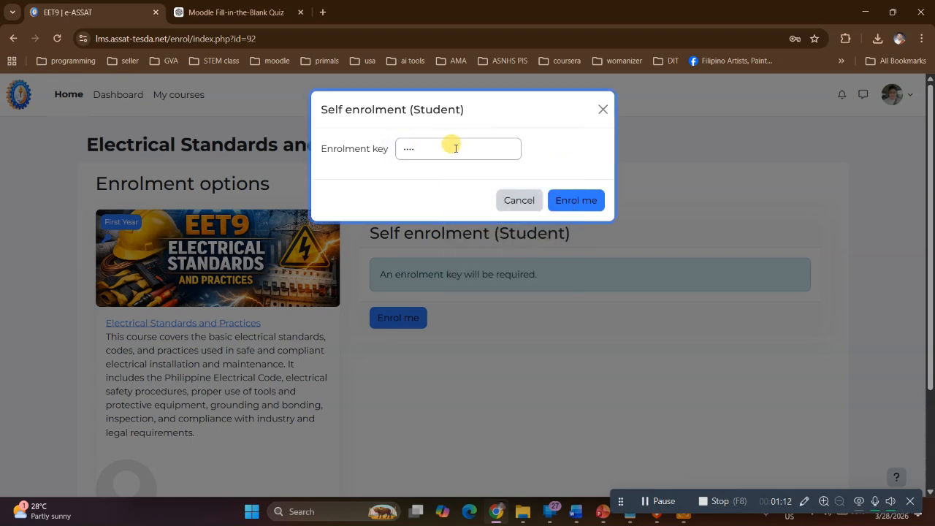
pyautogui.click(581, 204)
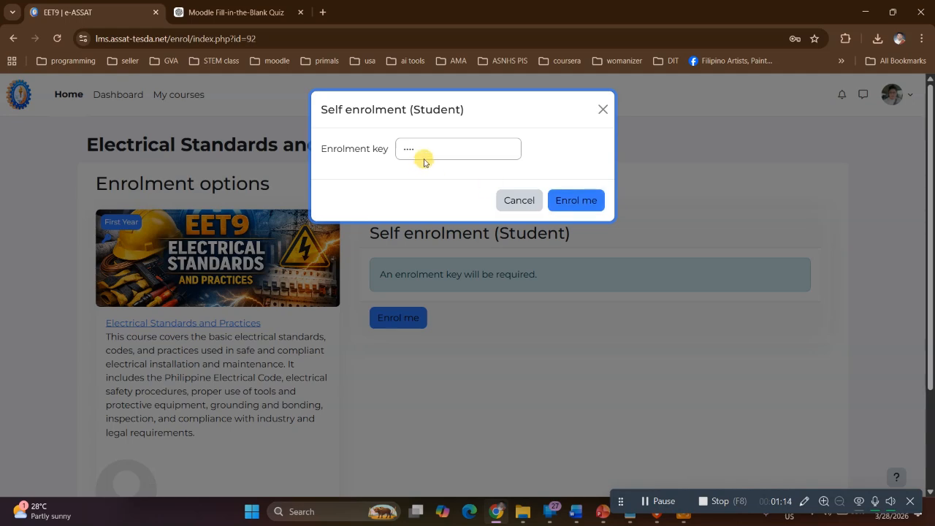
pyautogui.click(590, 209)
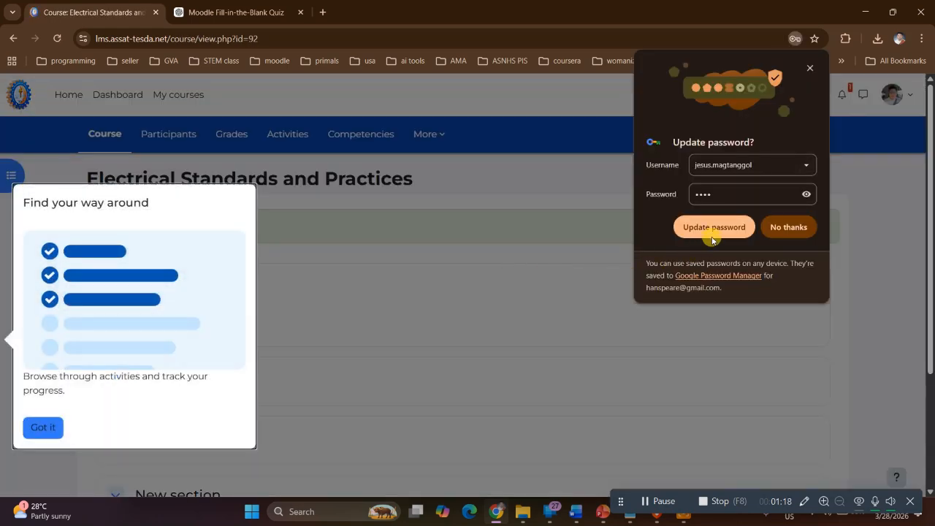
pyautogui.click(788, 226)
pyautogui.click(51, 428)
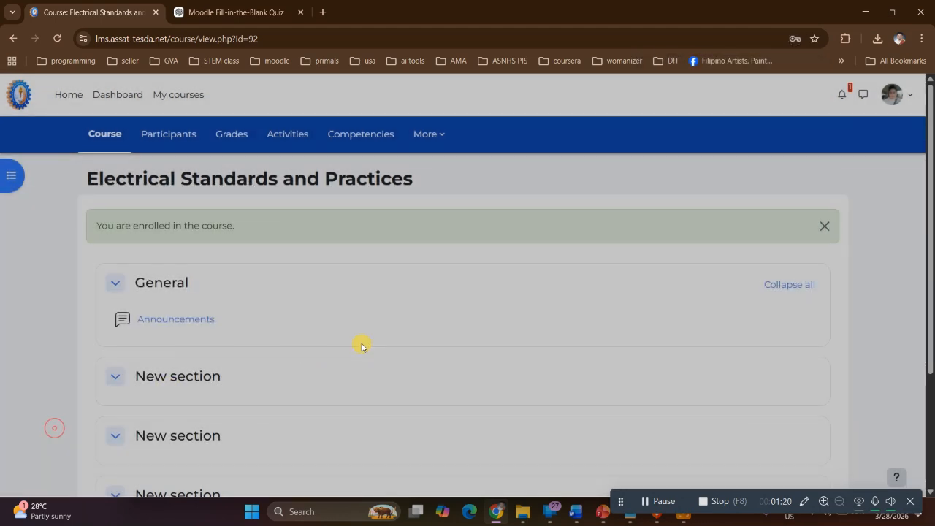
# - Look through the Electrical Standards and Practices course page and its participants list from the student account, ending on the course page
pyautogui.scroll(-2, 361, 343)
pyautogui.scroll(3, 367, 346)
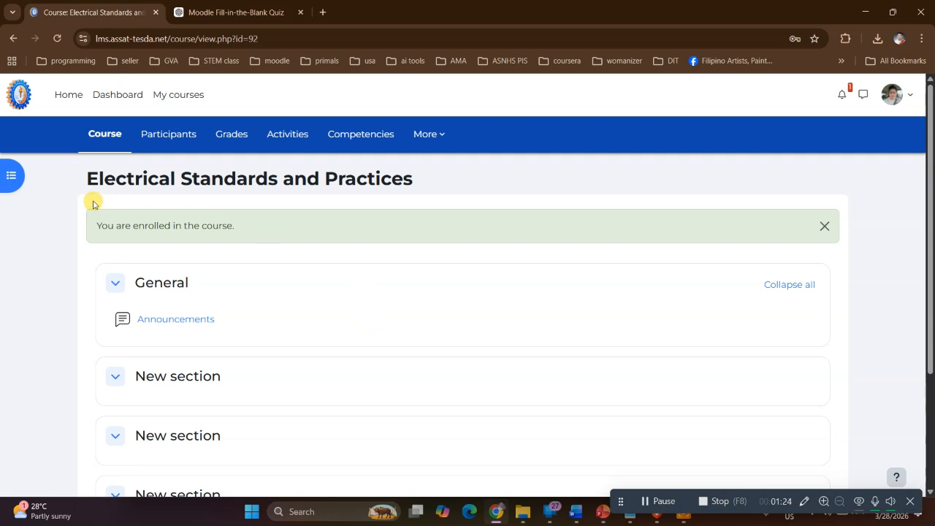
pyautogui.click(184, 139)
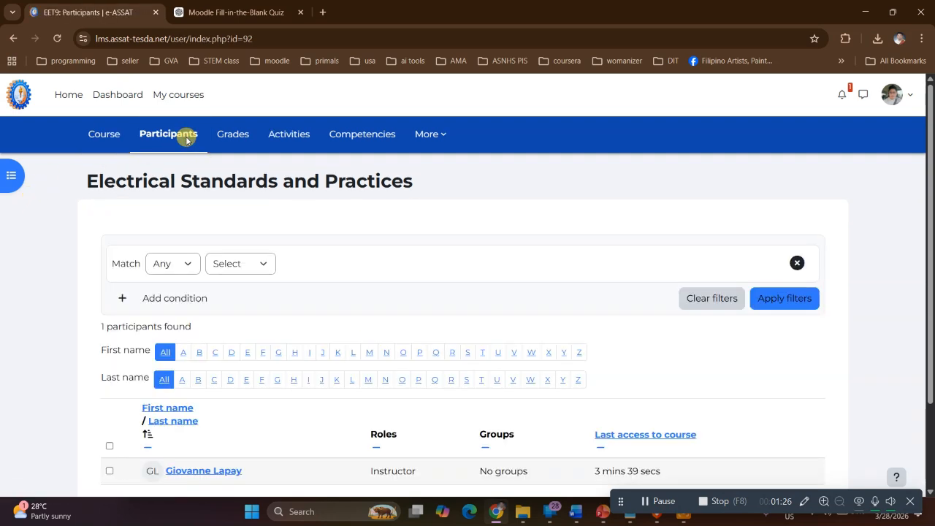
pyautogui.scroll(-2, 416, 317)
pyautogui.scroll(1, 414, 319)
pyautogui.scroll(1, 413, 319)
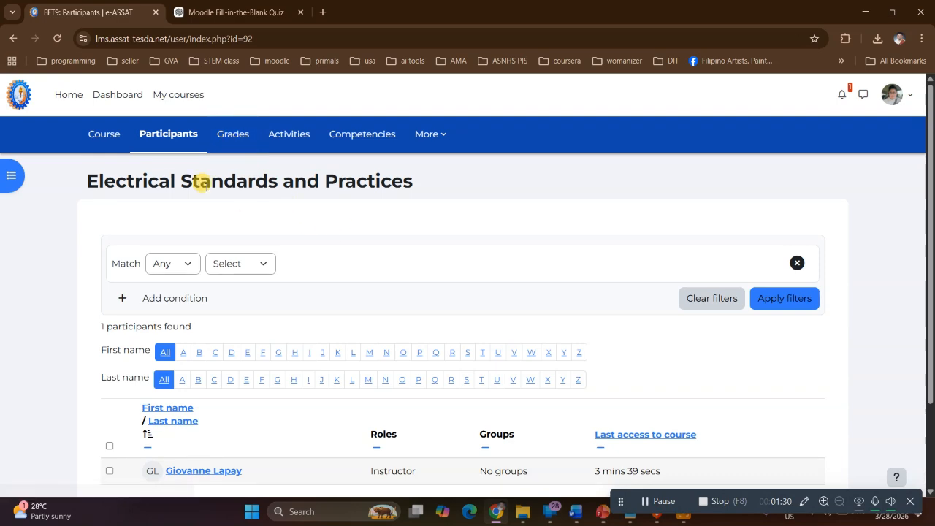
pyautogui.click(105, 133)
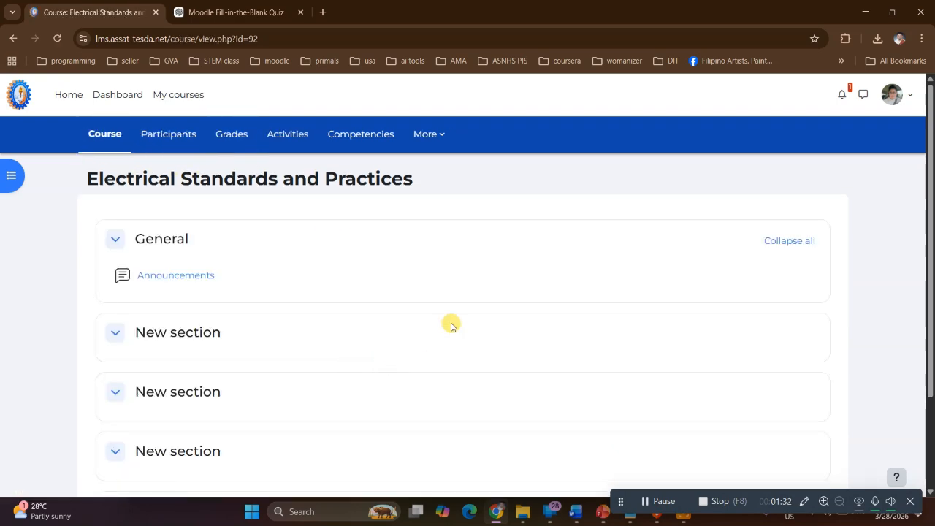
pyautogui.scroll(-3, 263, 383)
pyautogui.scroll(2, 262, 383)
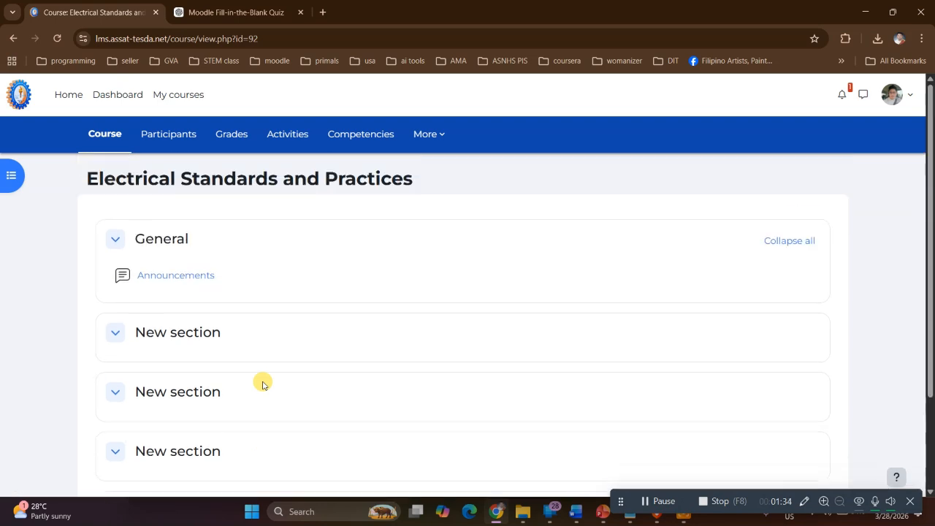